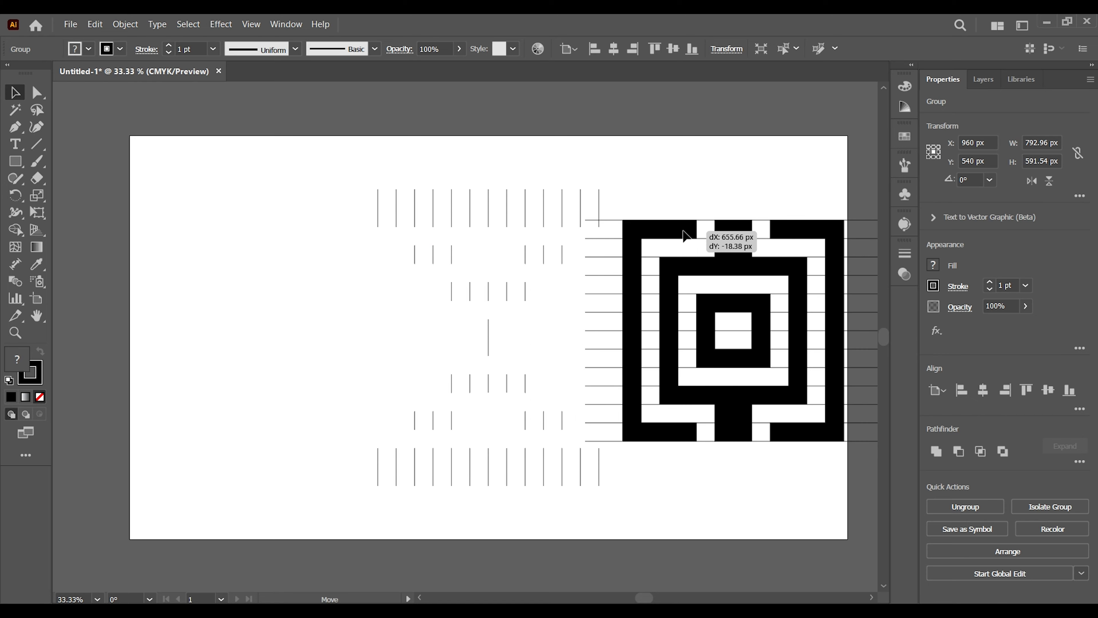
Step: Delete the leftover vertical line fragments and move the black logo group back to the middle of the artboard
drag(341, 150, 597, 501)
key(Delete)
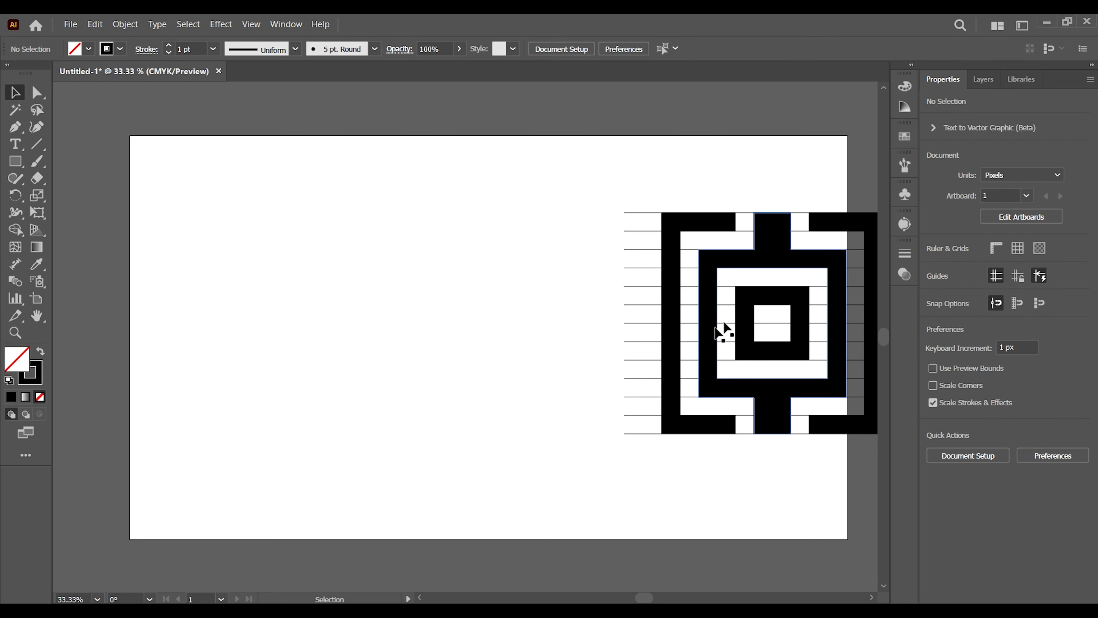
drag(723, 331, 418, 329)
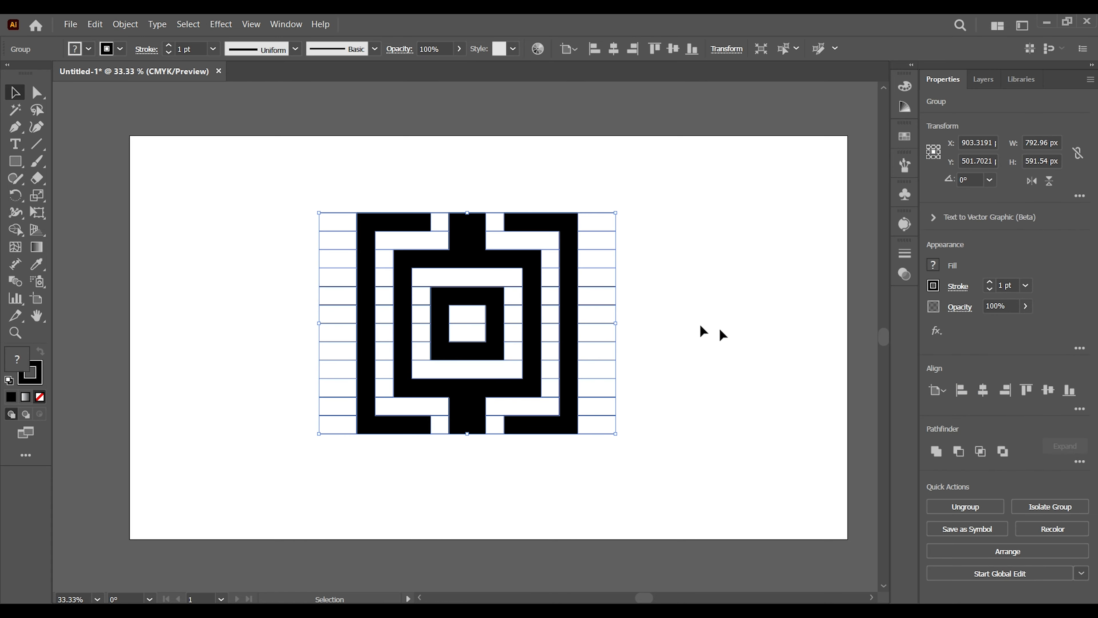
Step: Ungroup the logo artwork and delete all remaining thin horizontal grid lines around and between the black shapes
click(960, 507)
click(738, 363)
drag(672, 169, 592, 457)
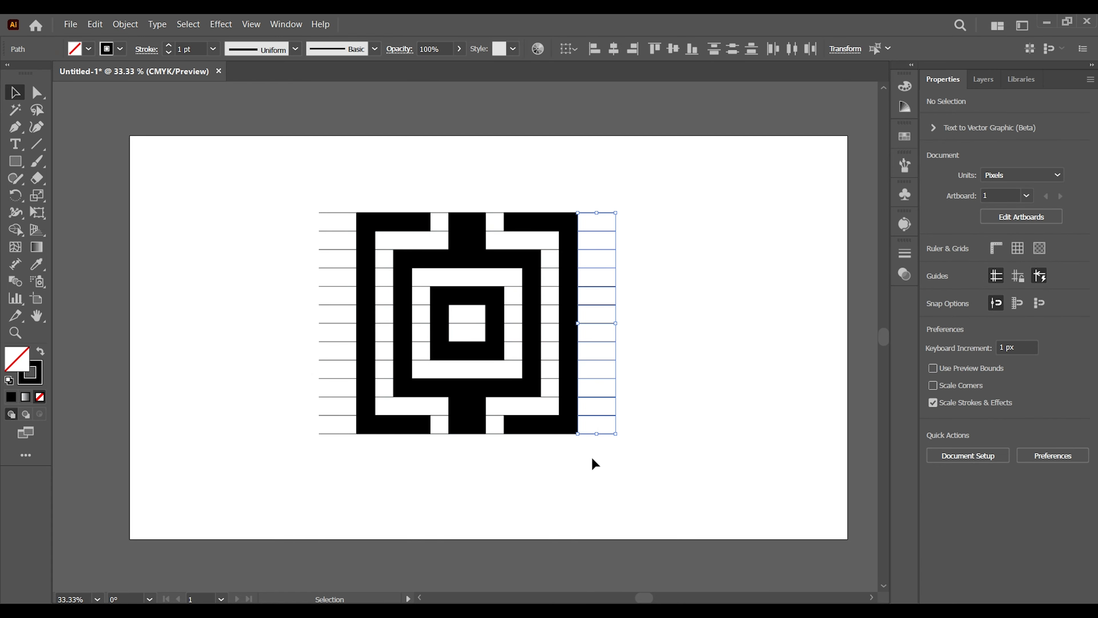
key(Delete)
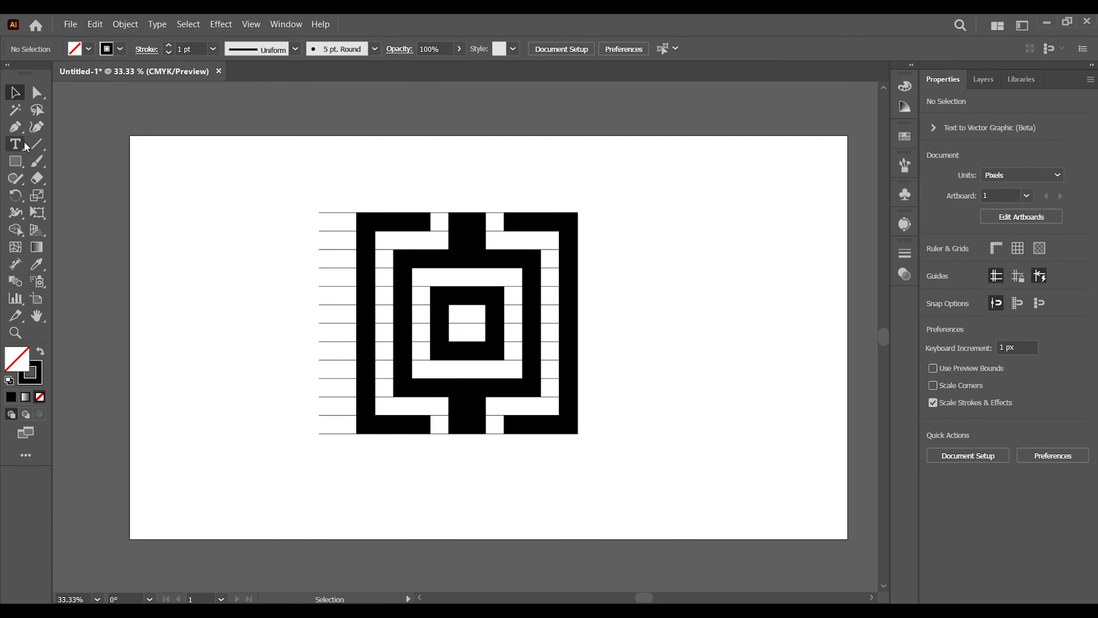
click(15, 111)
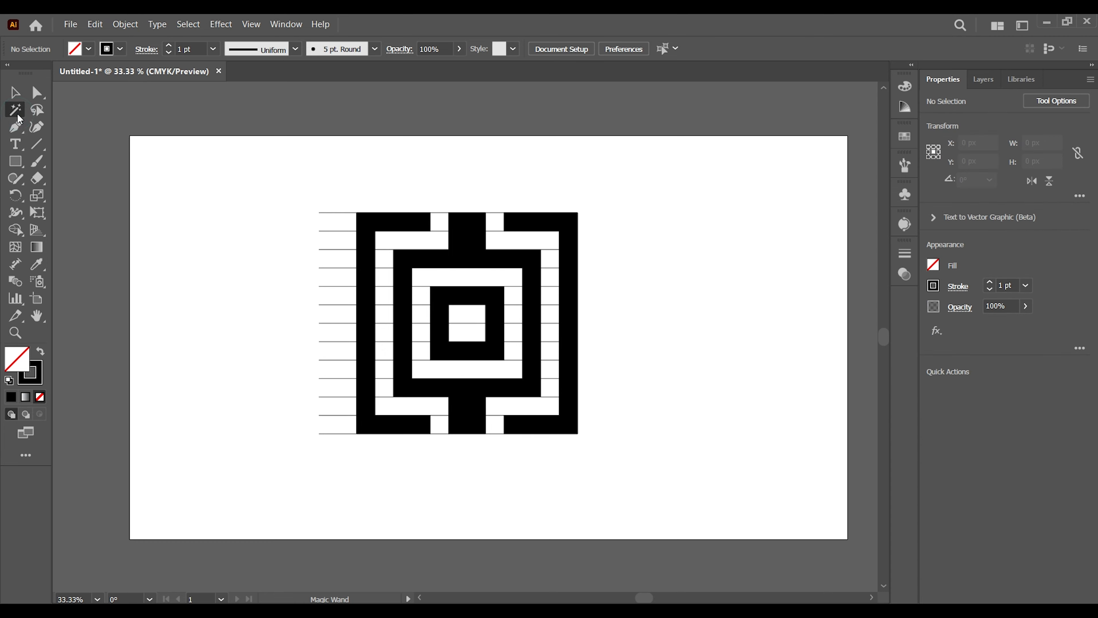
click(334, 213)
key(Delete)
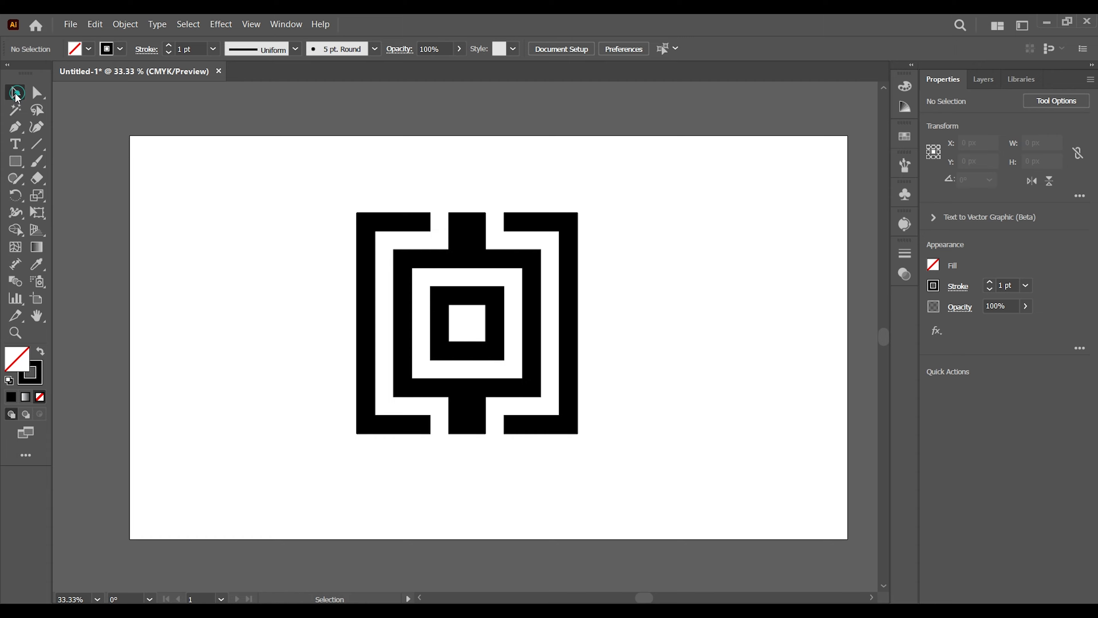
Step: Round the four outer corners of the two black bracket shapes, using a radius about equal to the bar thickness
click(250, 281)
click(386, 215)
drag(328, 169, 610, 503)
click(32, 96)
click(80, 96)
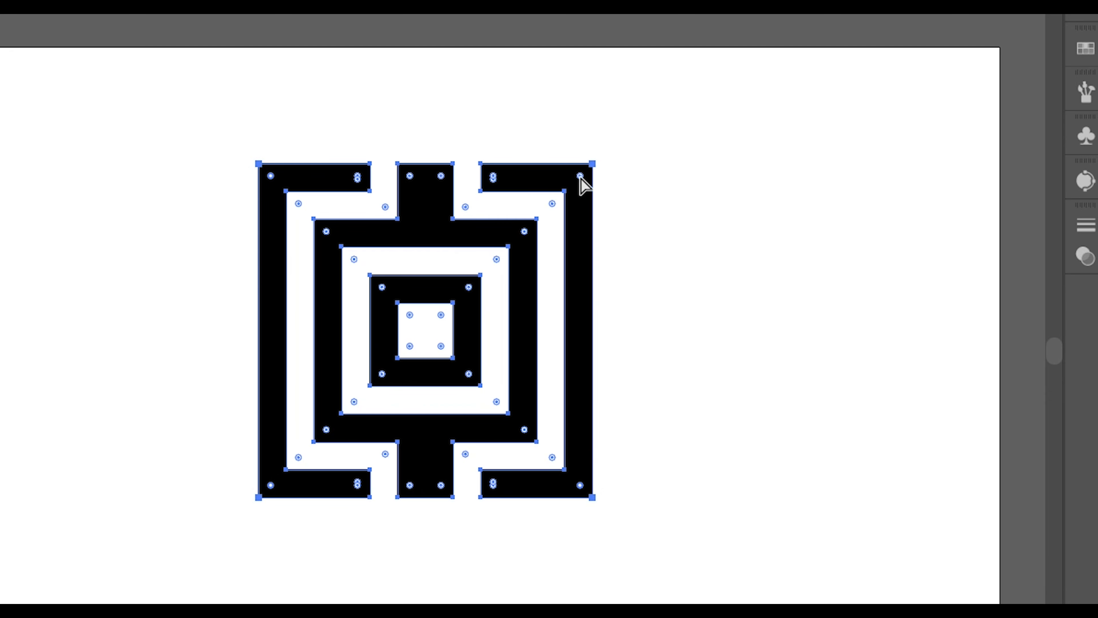
drag(581, 176, 555, 179)
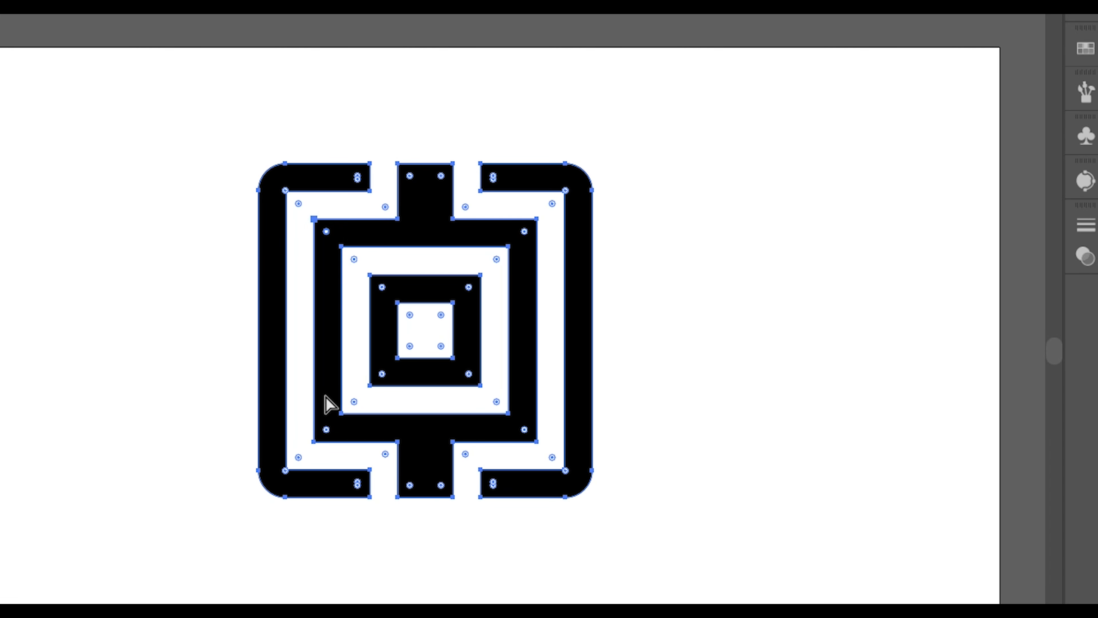
Step: Round the four outer corners of the middle square frame slightly less than those of the outer brackets
shift+click(326, 430)
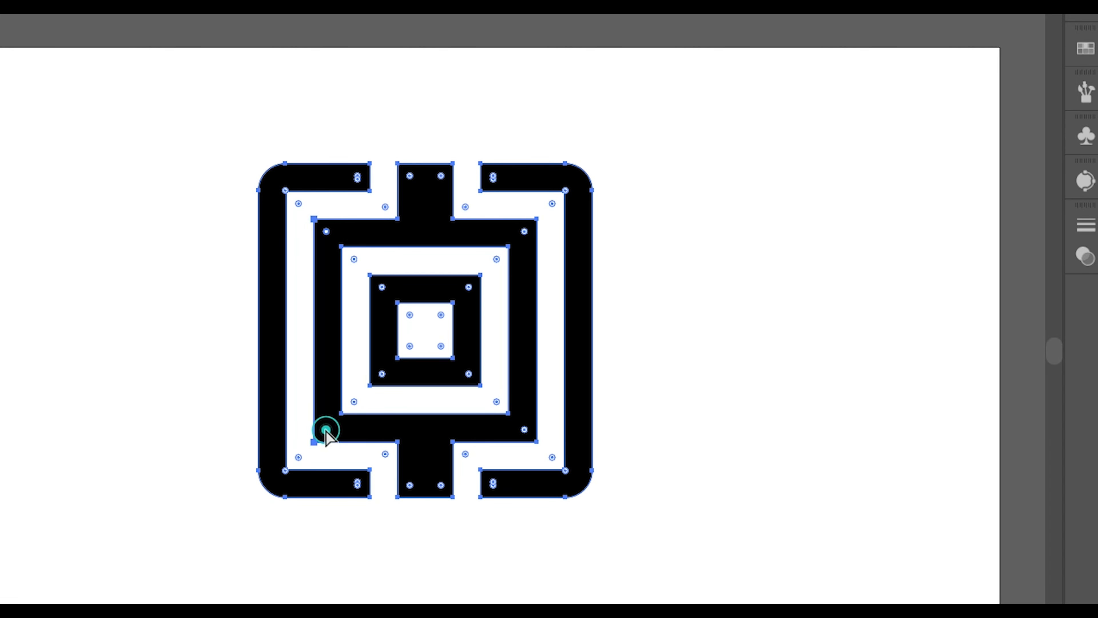
shift+click(525, 430)
mouse_move(524, 231)
mouse_down()
mouse_move(498, 246)
mouse_move(510, 236)
mouse_up()
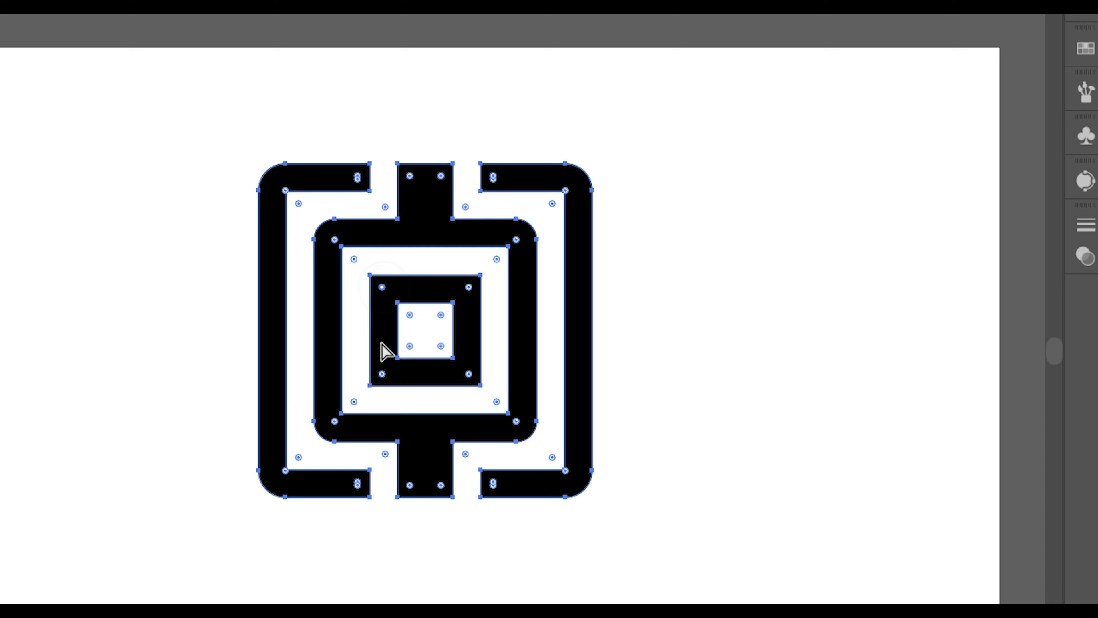
Step: Round the outer corners of the central square and fully round its inner square hole into a circle
click(381, 374)
shift+click(469, 375)
mouse_move(469, 288)
mouse_down()
mouse_move(411, 327)
mouse_move(458, 295)
mouse_move(460, 302)
mouse_up()
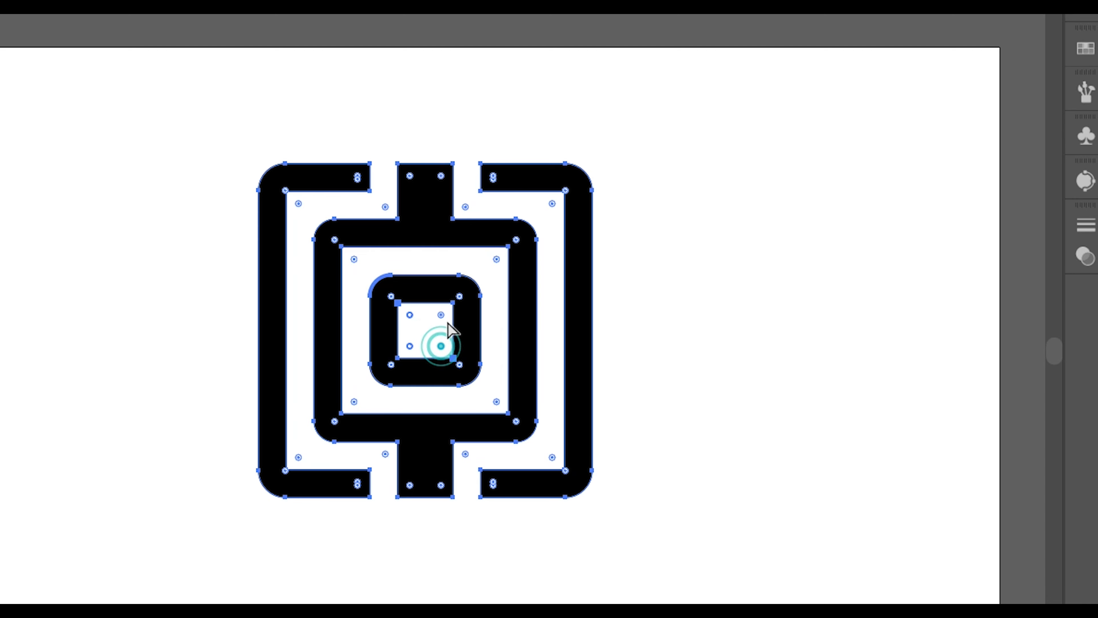
drag(444, 315, 406, 363)
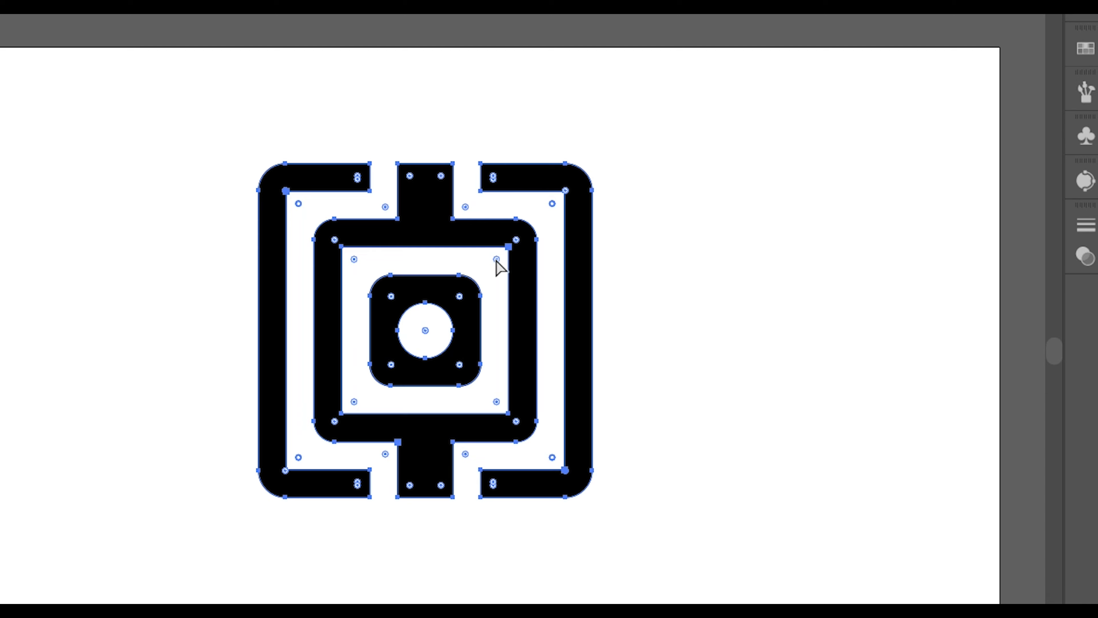
Step: Round the inner corners of both brackets and of the middle square frame together
shift+click(354, 259)
shift+click(497, 400)
mouse_move(497, 399)
mouse_down()
mouse_move(463, 406)
mouse_move(492, 419)
mouse_up()
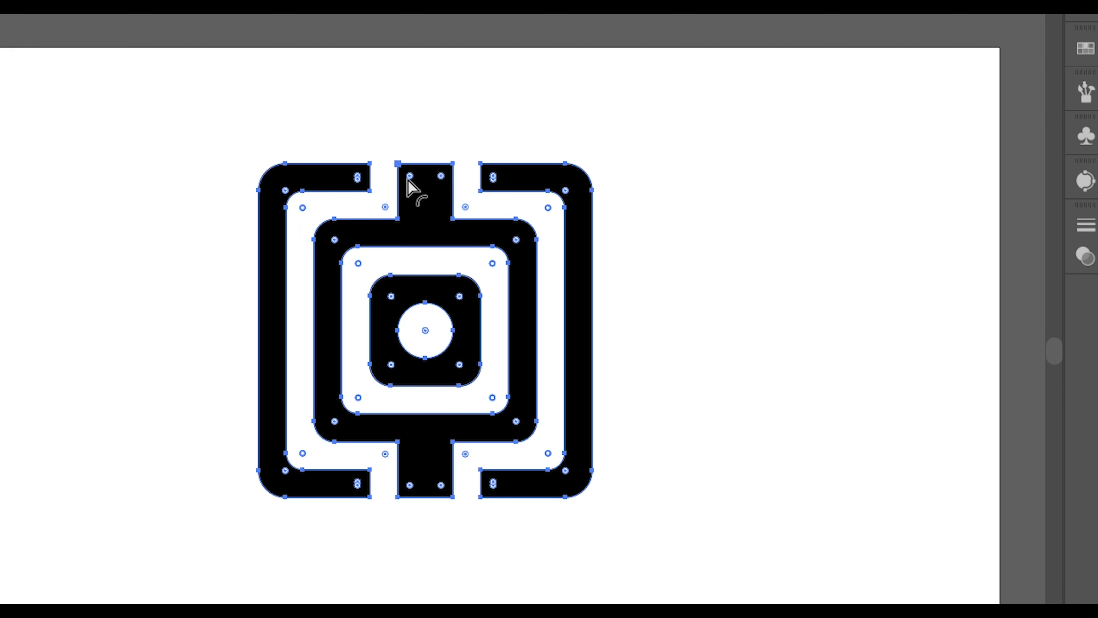
Step: Slightly round the four end corners of the upper and lower stems to about 10 px, and clear the selection
click(408, 177)
shift+click(440, 177)
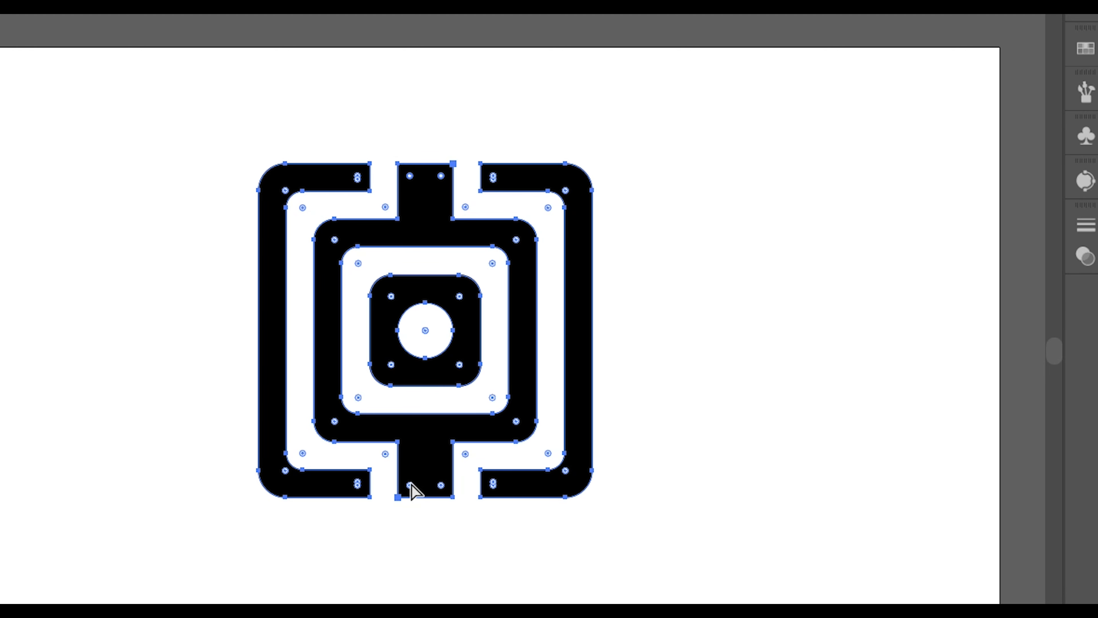
mouse_move(442, 484)
mouse_down()
mouse_move(429, 483)
mouse_move(442, 497)
mouse_up()
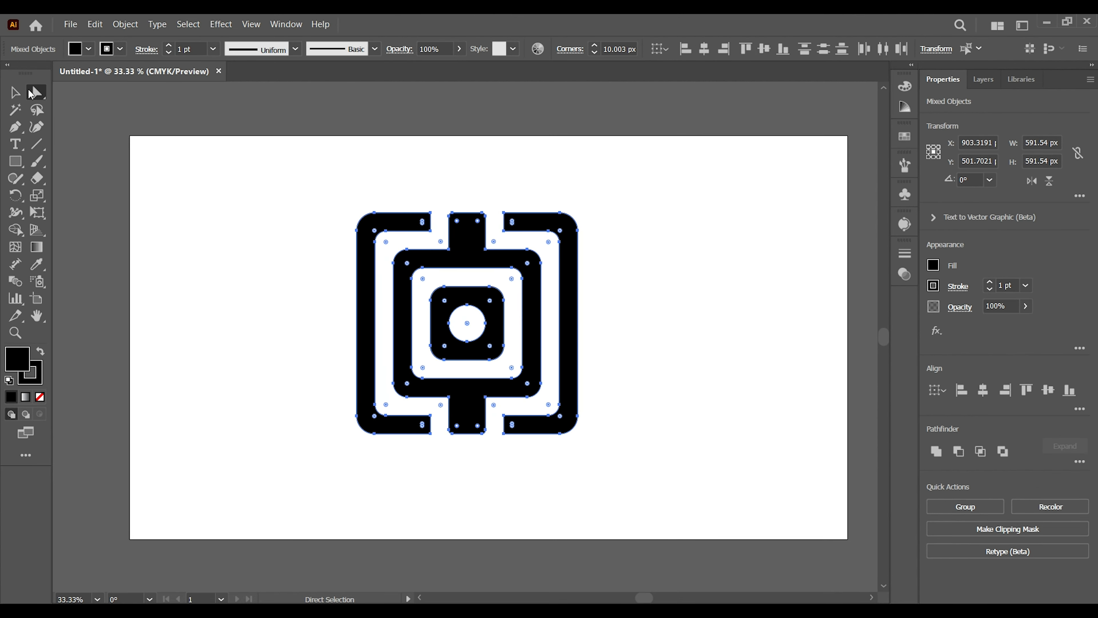
click(14, 92)
click(203, 204)
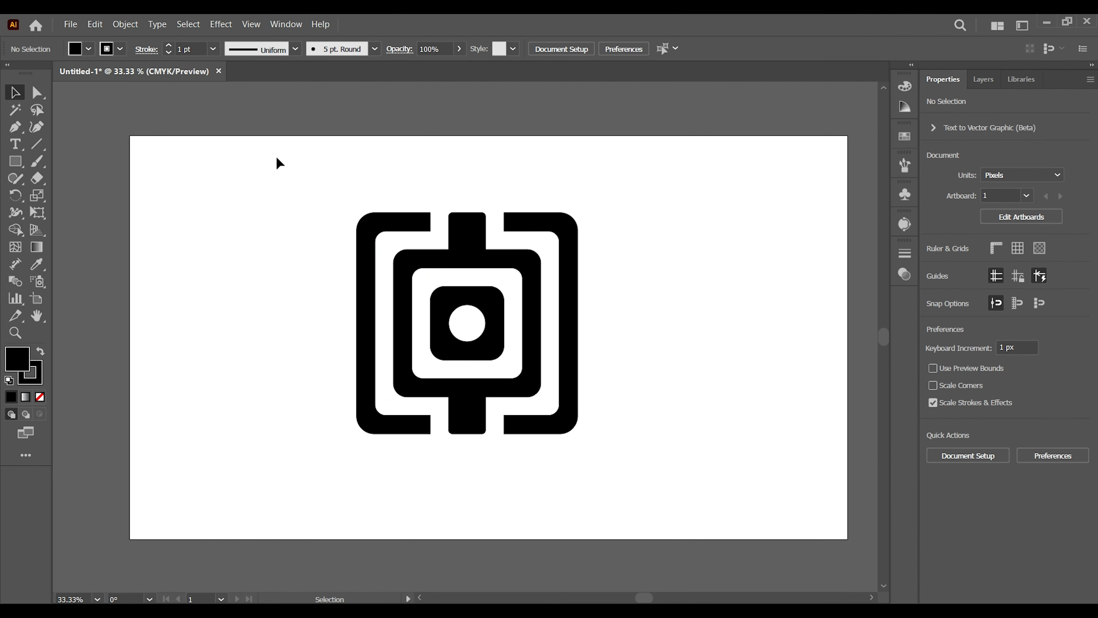
Step: Remove the stroke from all the black logo shapes
drag(277, 162, 716, 508)
drag(689, 412, 686, 464)
click(667, 250)
click(364, 238)
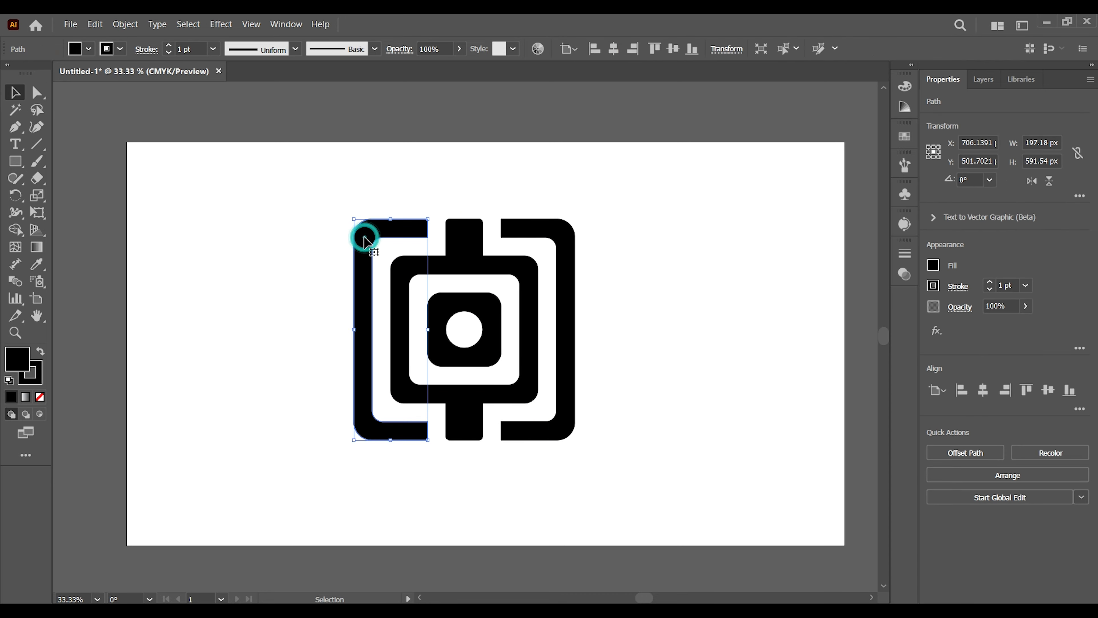
click(89, 50)
click(333, 295)
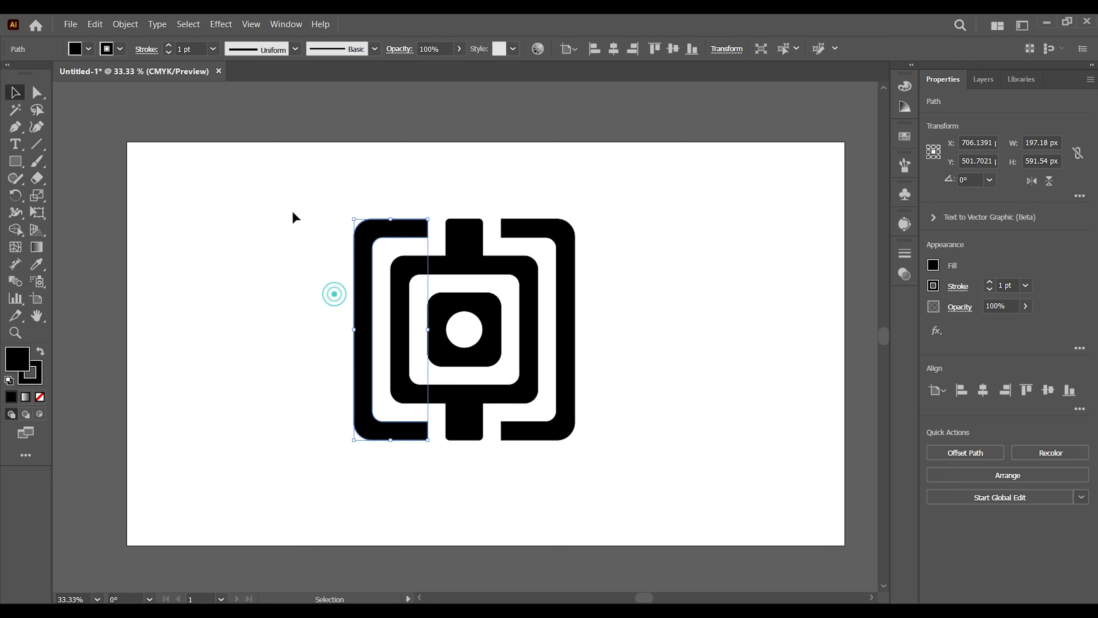
drag(285, 189, 658, 509)
click(120, 49)
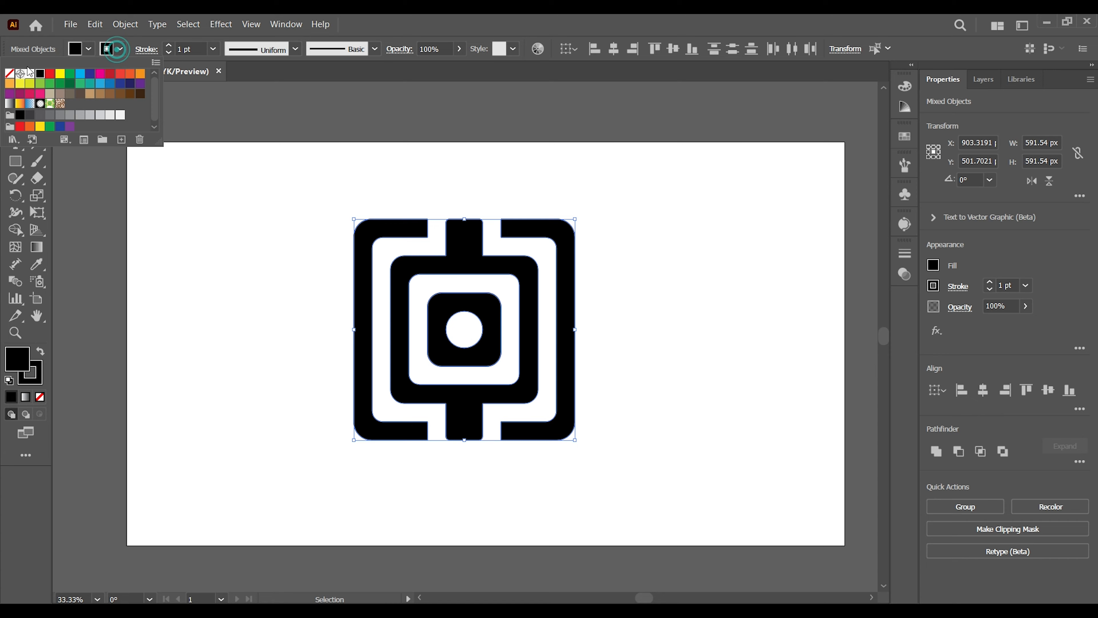
click(13, 77)
click(294, 179)
Step: Fill all the logo shapes with the red swatch
drag(279, 159, 664, 476)
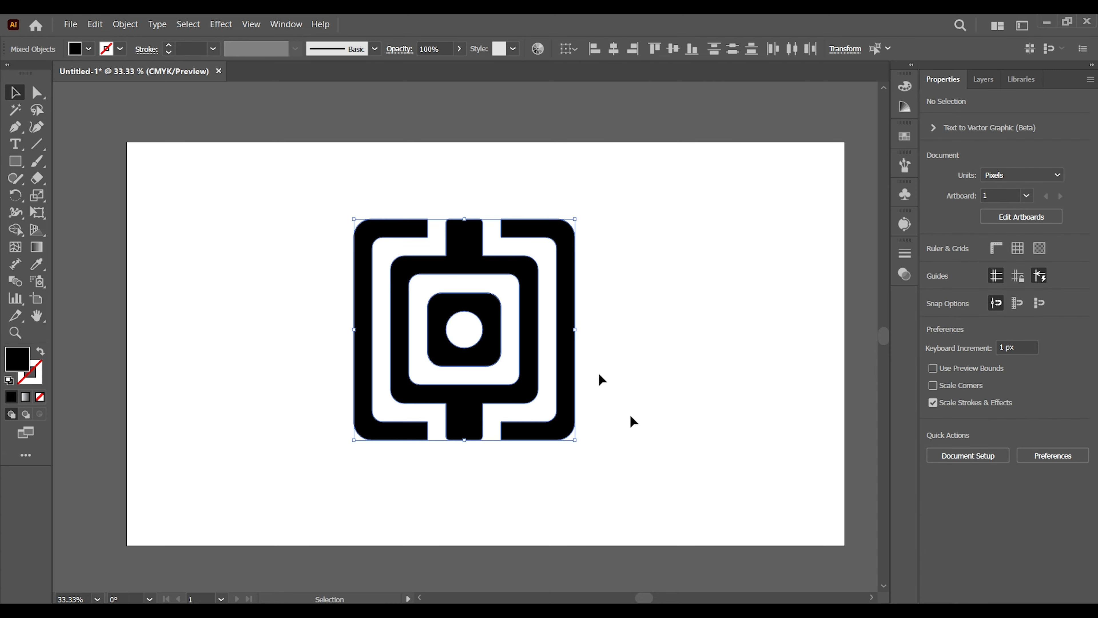
click(89, 50)
click(49, 75)
click(253, 251)
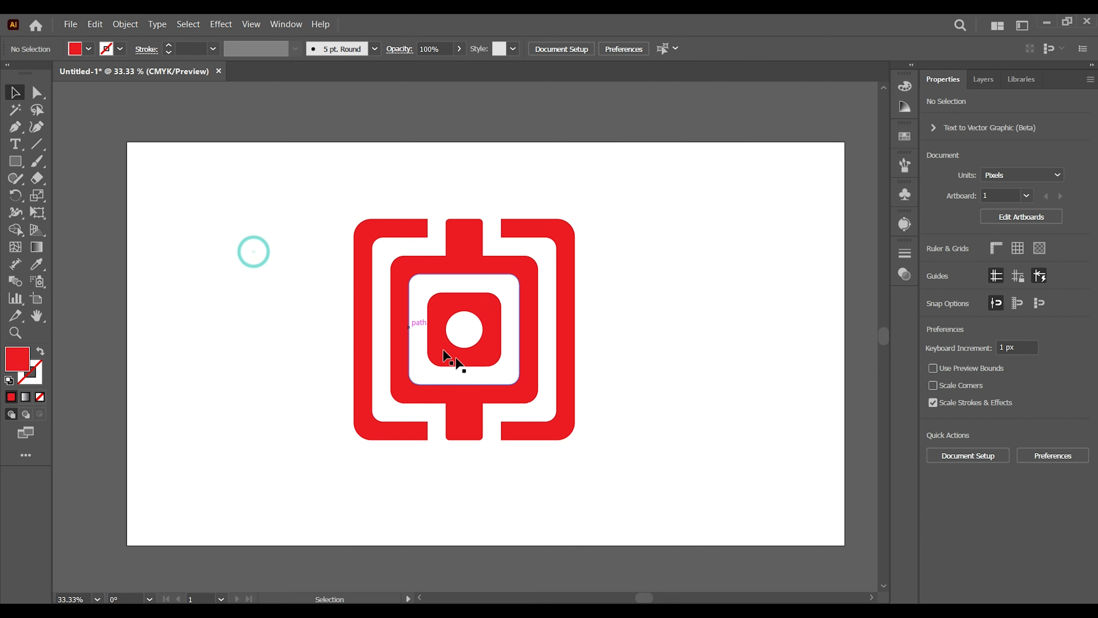
Step: Group all the red logo shapes and center the group on the artboard at X 960 px, Y 540 px
click(467, 315)
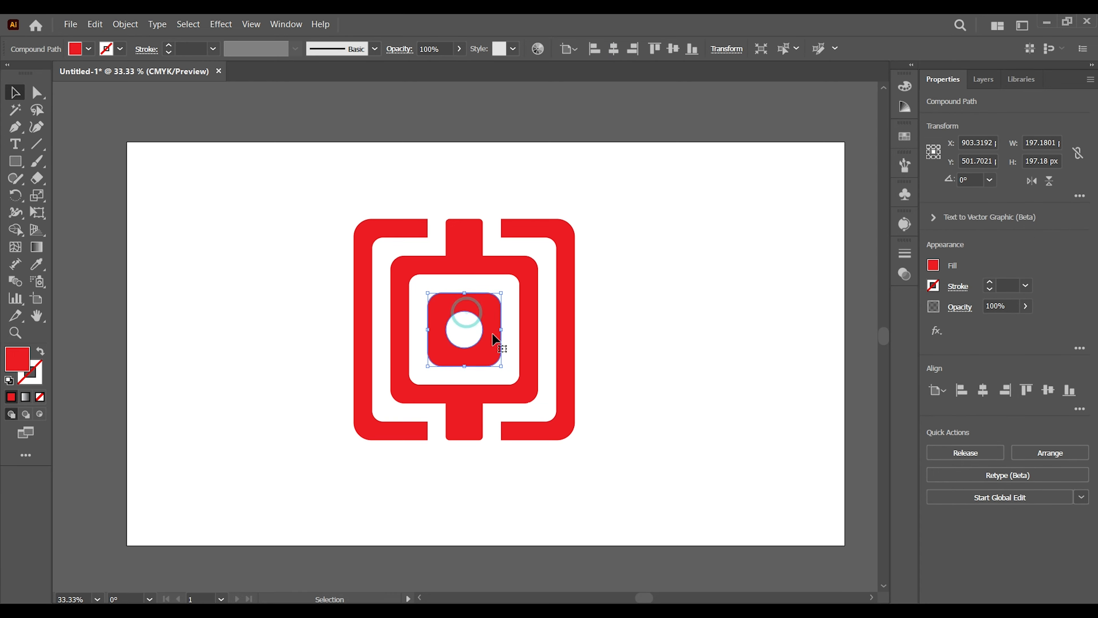
click(703, 319)
drag(270, 162, 647, 479)
drag(529, 351, 549, 368)
click(689, 411)
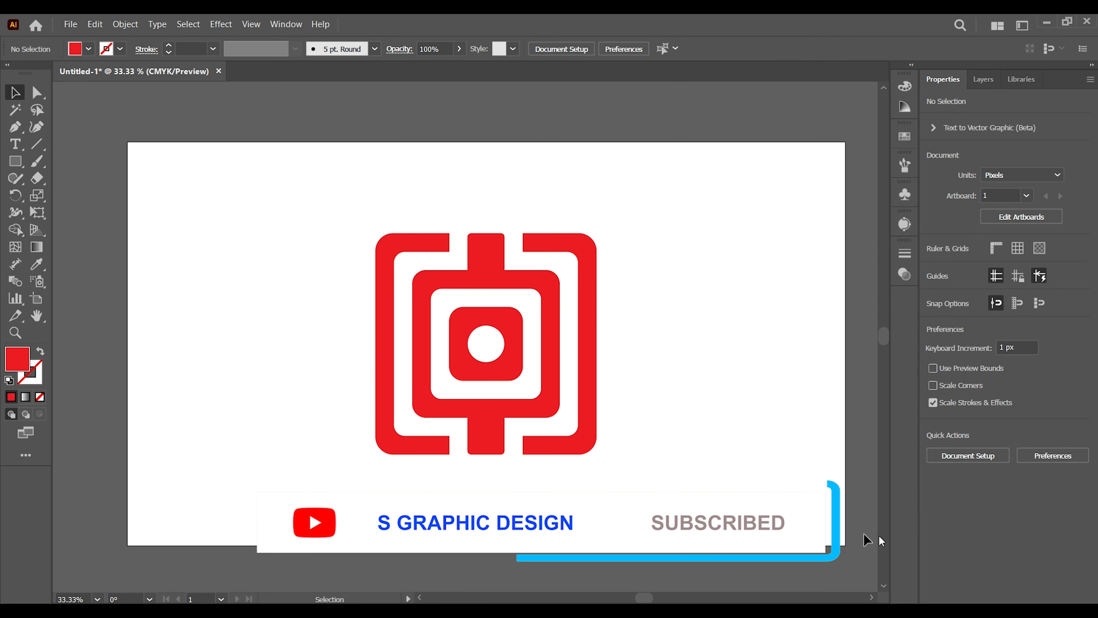
Step: Scale the red logo group down to a little over half its size and place it near the artboard's left side
drag(299, 203, 463, 318)
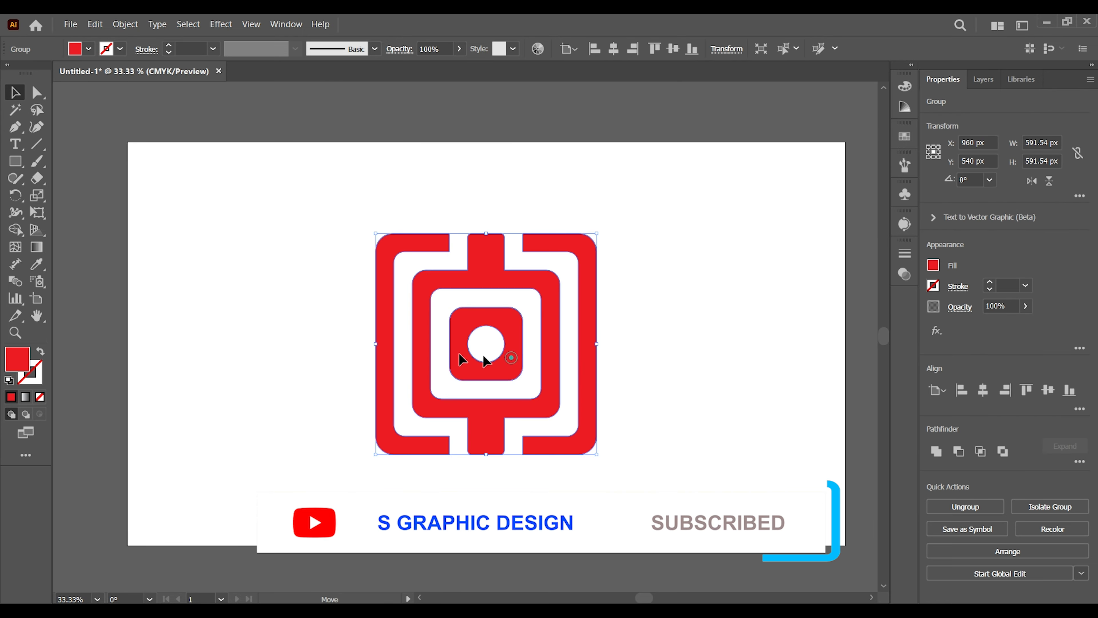
drag(482, 365, 291, 328)
drag(407, 196, 358, 245)
drag(309, 318, 261, 308)
click(371, 352)
Step: Set the default fill to none and the stroke to black, with nothing selected
click(88, 49)
click(11, 76)
click(121, 49)
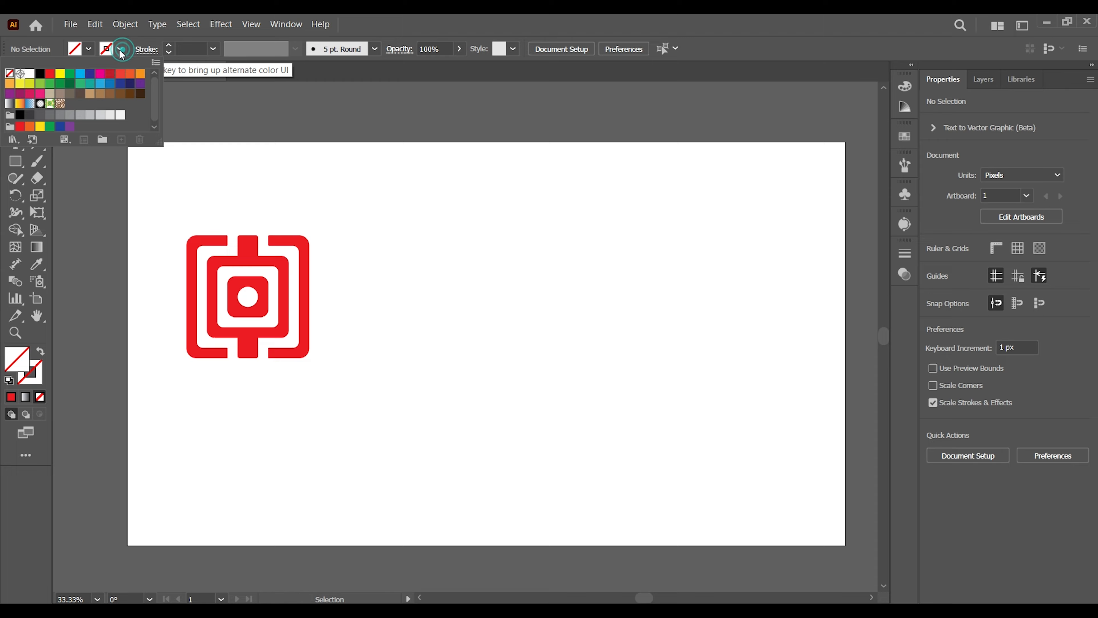
click(45, 77)
click(404, 242)
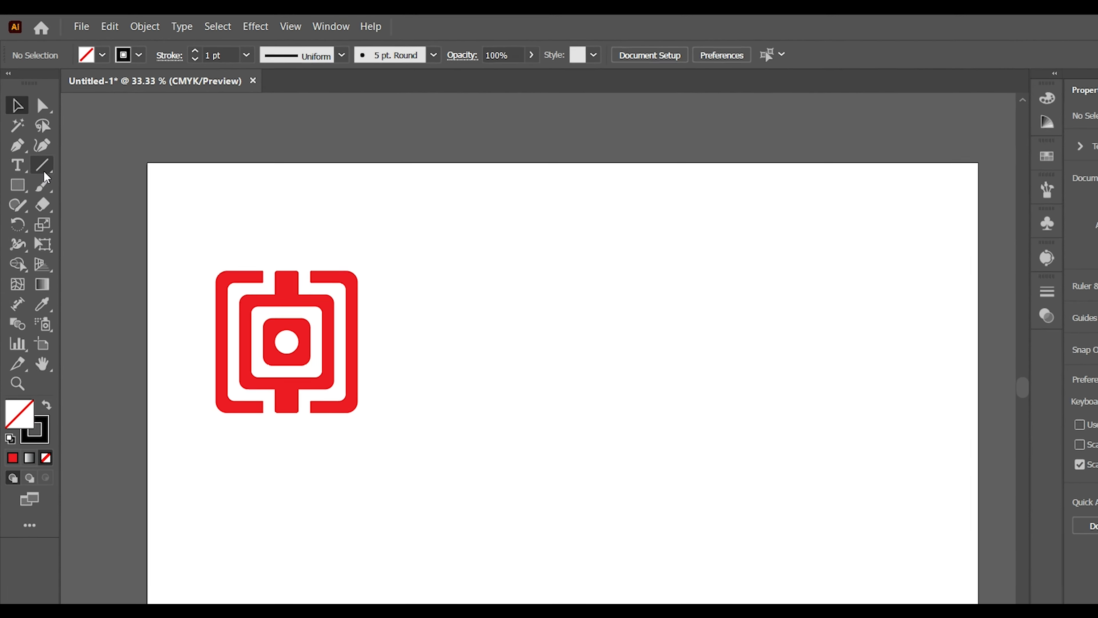
Step: Draw a straight vertical line about 694 px long on the empty area beside the red logo
click(38, 145)
click(103, 204)
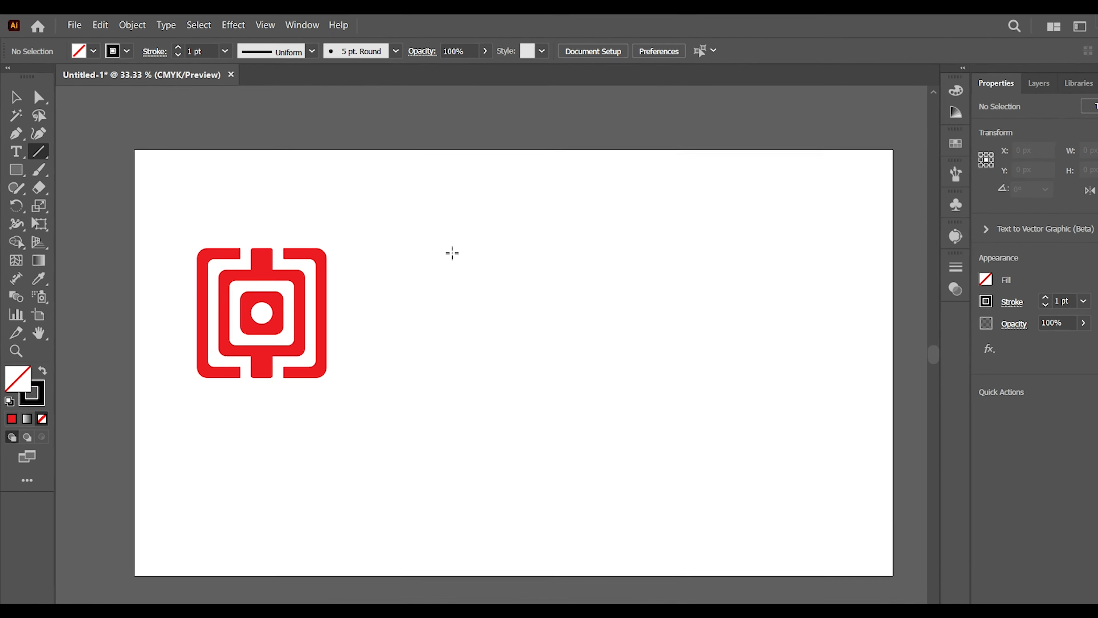
drag(617, 331, 623, 571)
drag(431, 400, 436, 493)
key(v)
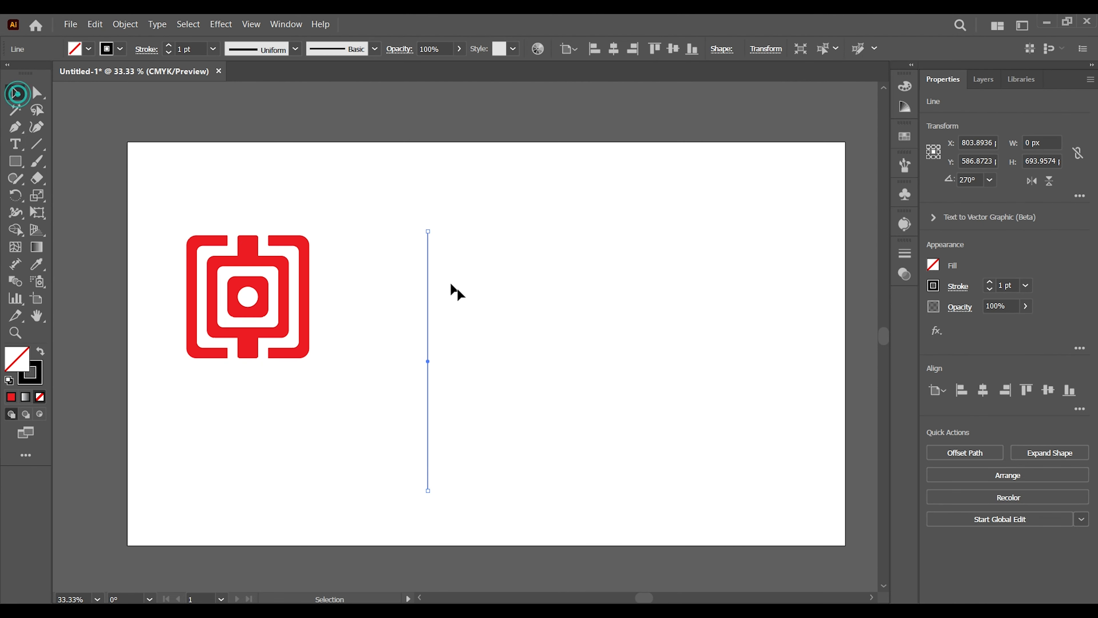
Step: Copy the vertical line about 55 px to its right and repeat the copy until there are thirteen evenly spaced lines
drag(428, 361, 448, 362)
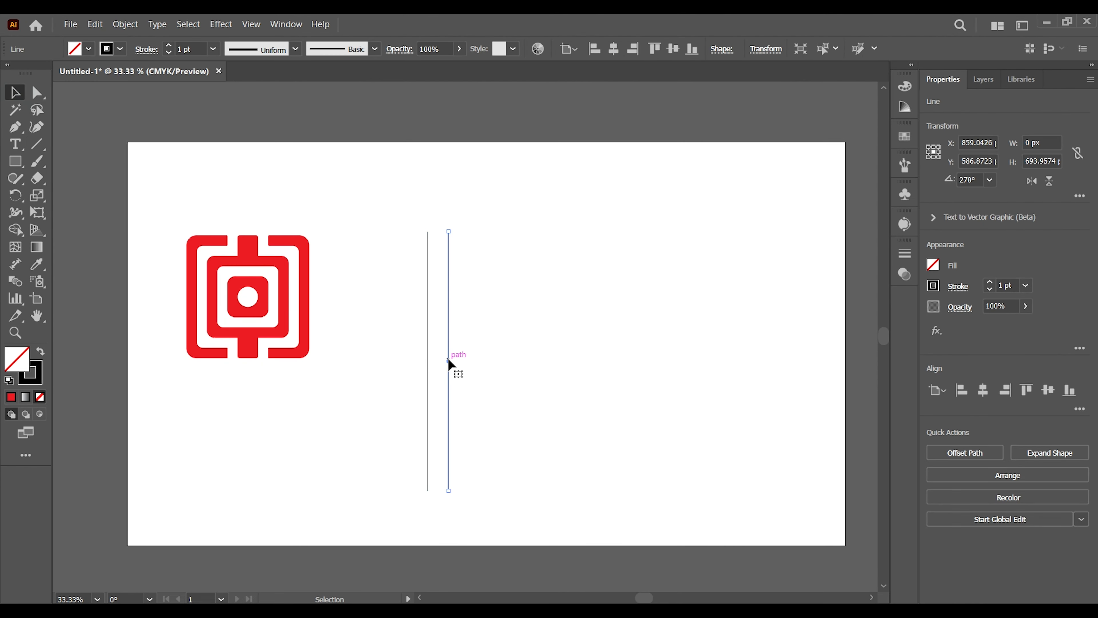
key(ctrl+d)
key(ctrl+d)
key(ctrl+d)
key(ctrl+d)
key(ctrl+d)
key(ctrl+d)
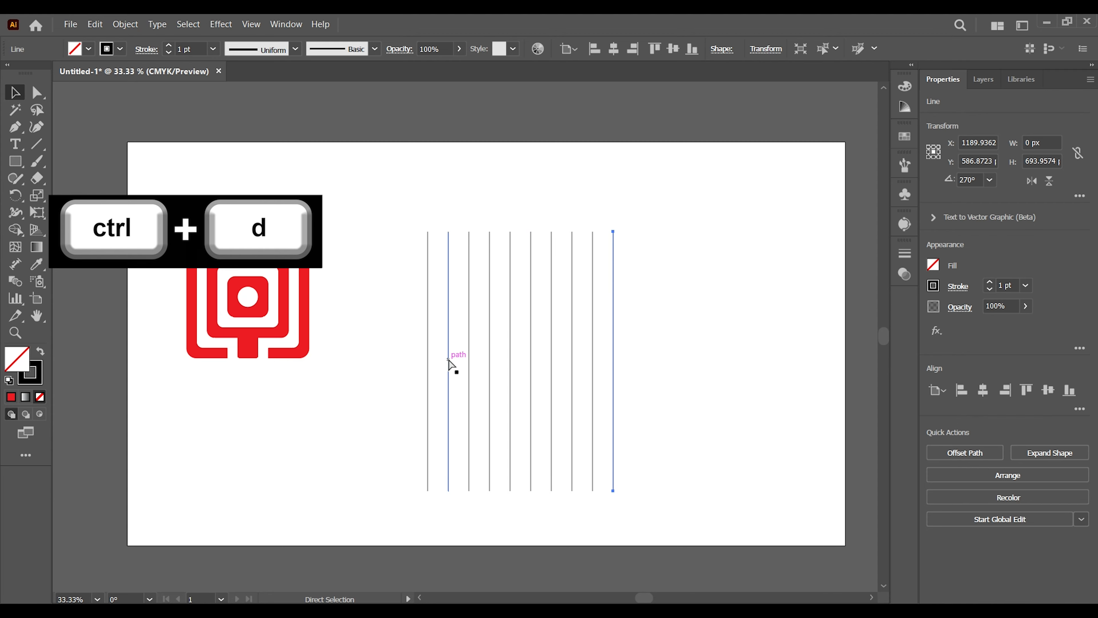
key(ctrl+d)
key(ctrl+d)
Step: Group the thirteen vertical lines and center the group vertically on the artboard
drag(407, 208, 735, 364)
click(973, 510)
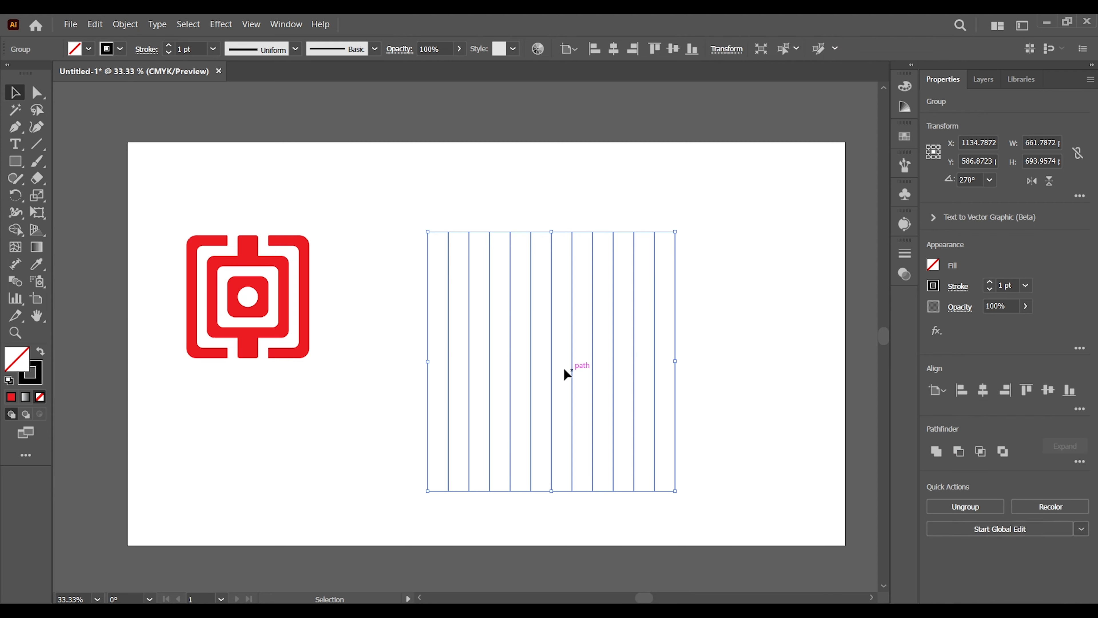
click(1049, 390)
Step: Create a copy of the line group rotated 90° to form a square grid, and deselect it
right_click(602, 299)
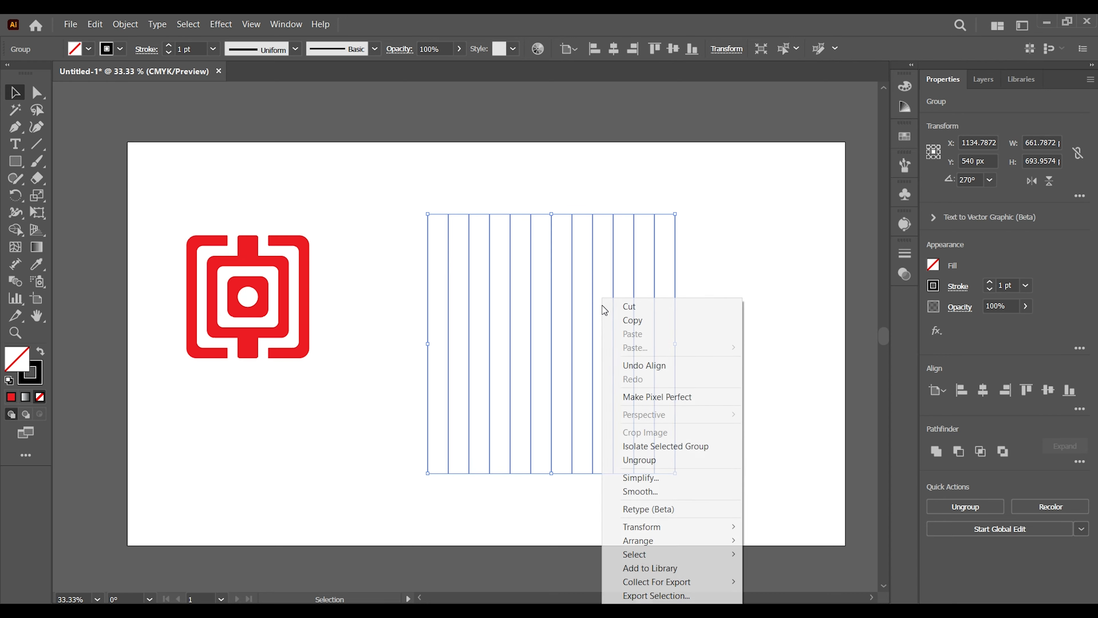
mouse_move(664, 526)
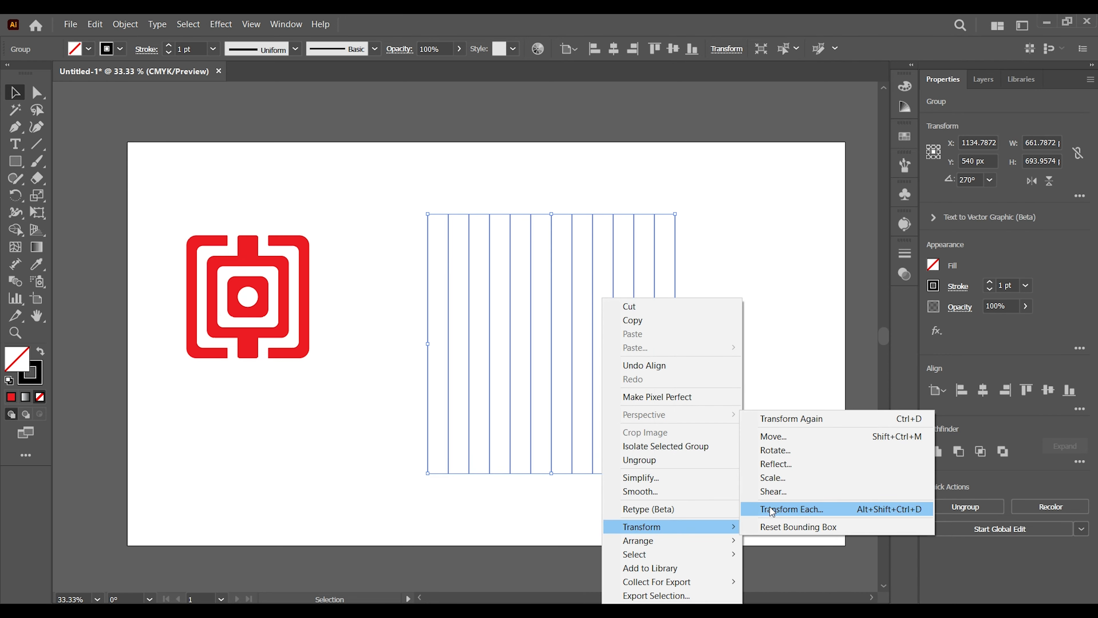
click(777, 449)
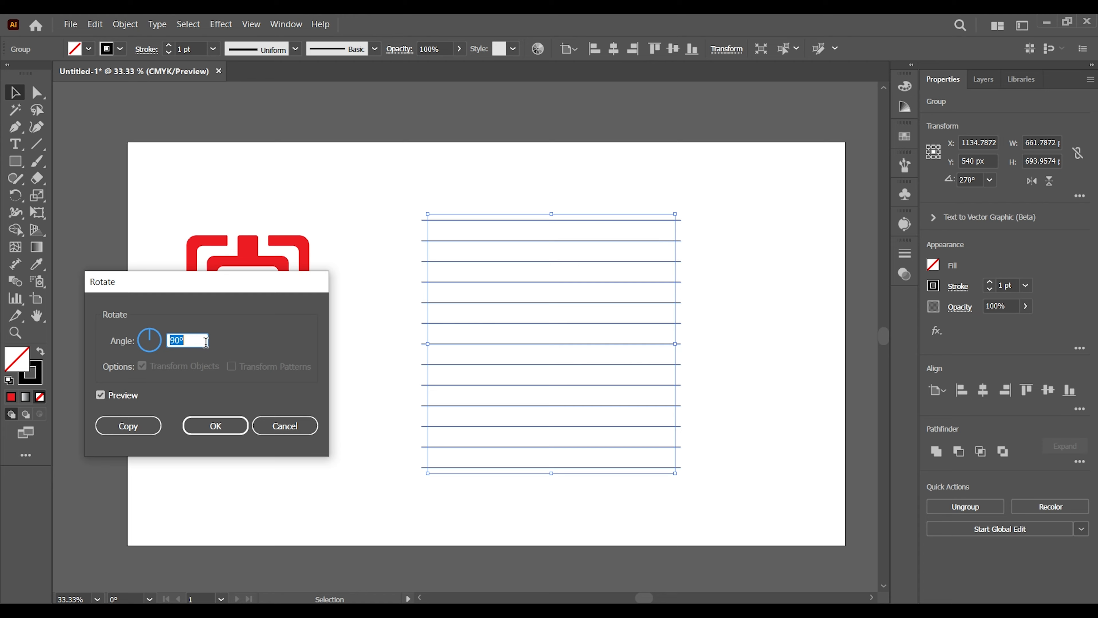
click(149, 428)
click(611, 176)
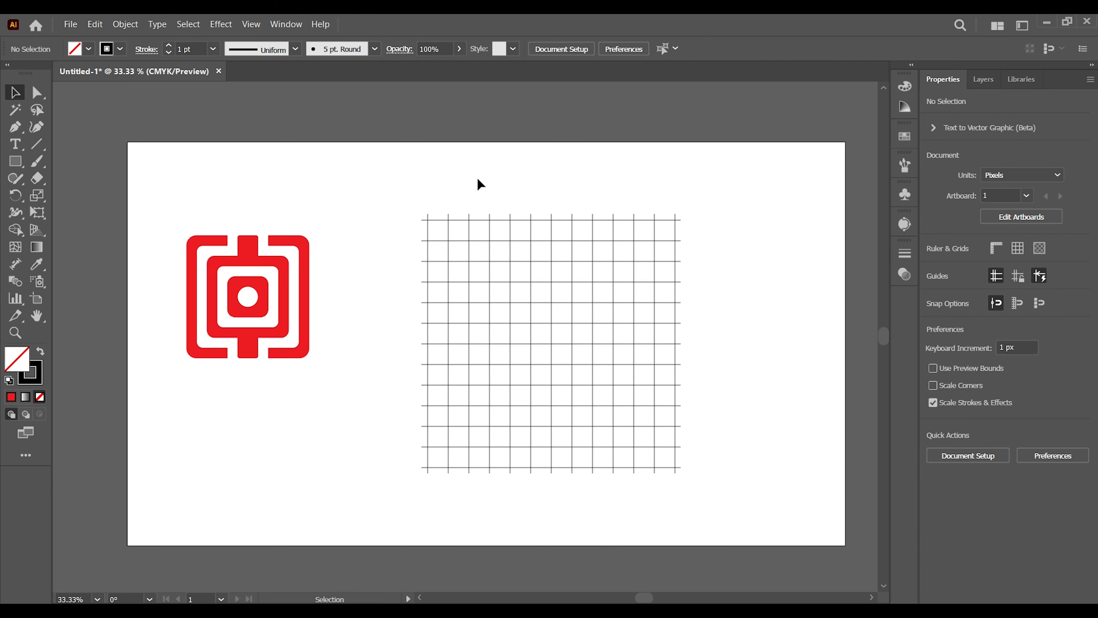
Step: Draw a circle about 662 px in diameter from the grid's center out to its outermost lines
click(15, 161)
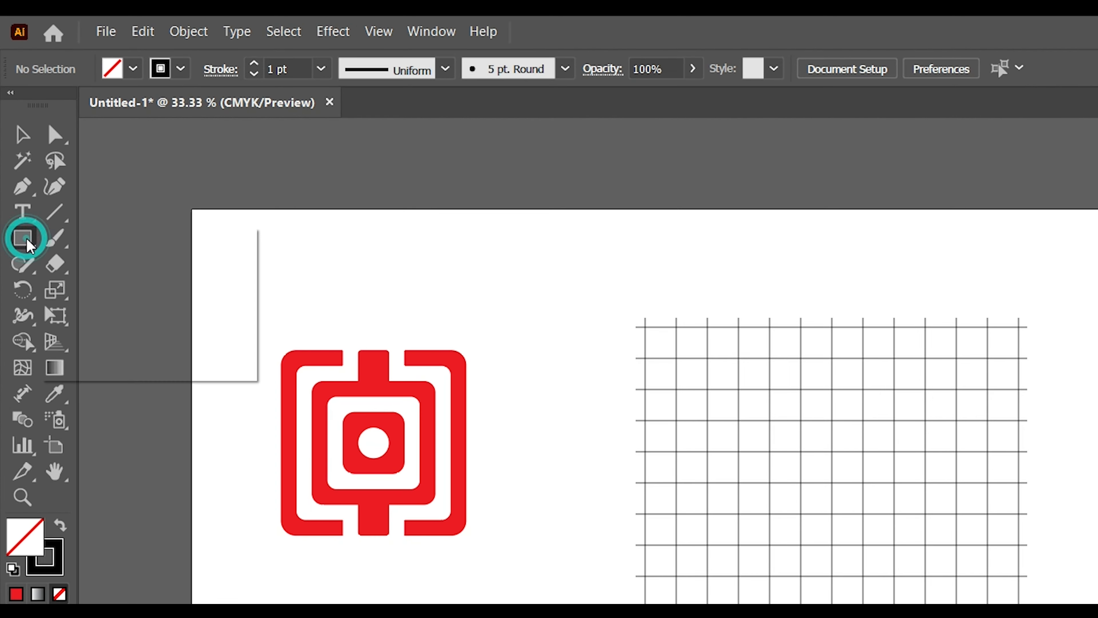
click(108, 289)
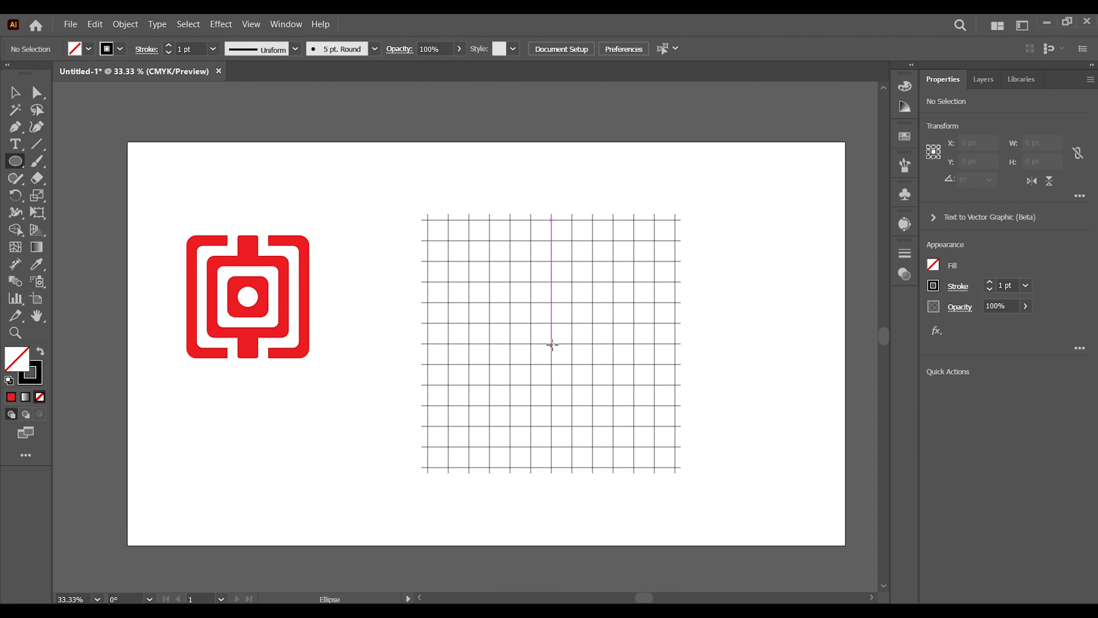
drag(551, 344, 659, 467)
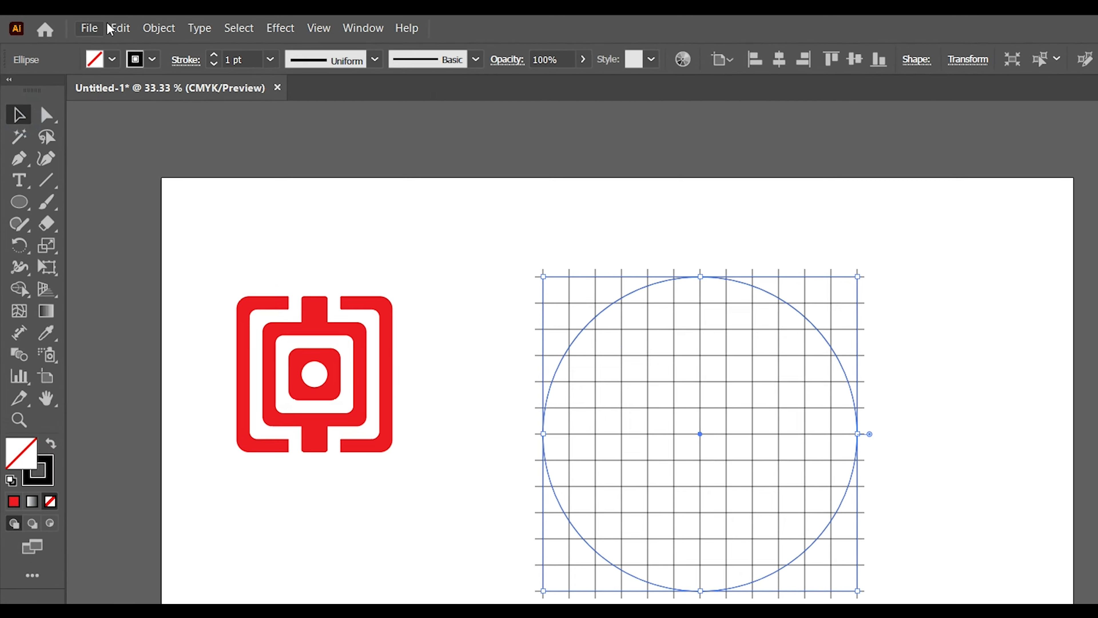
Step: Paste a copy of the circle in place and scale it down about its center by one grid cell
click(95, 24)
click(117, 84)
click(147, 33)
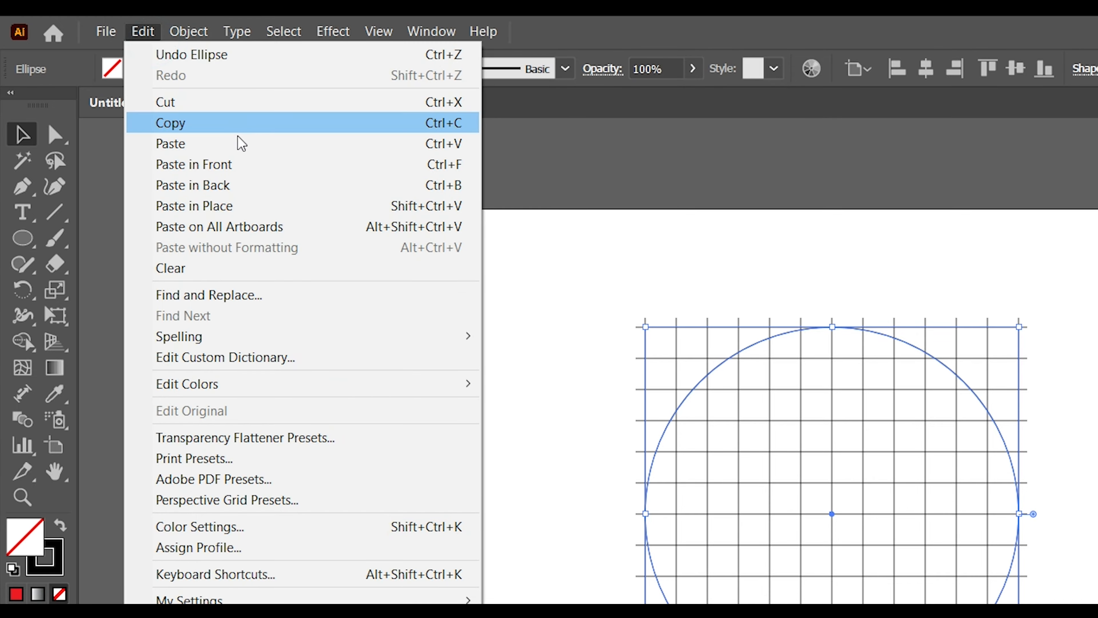
click(248, 204)
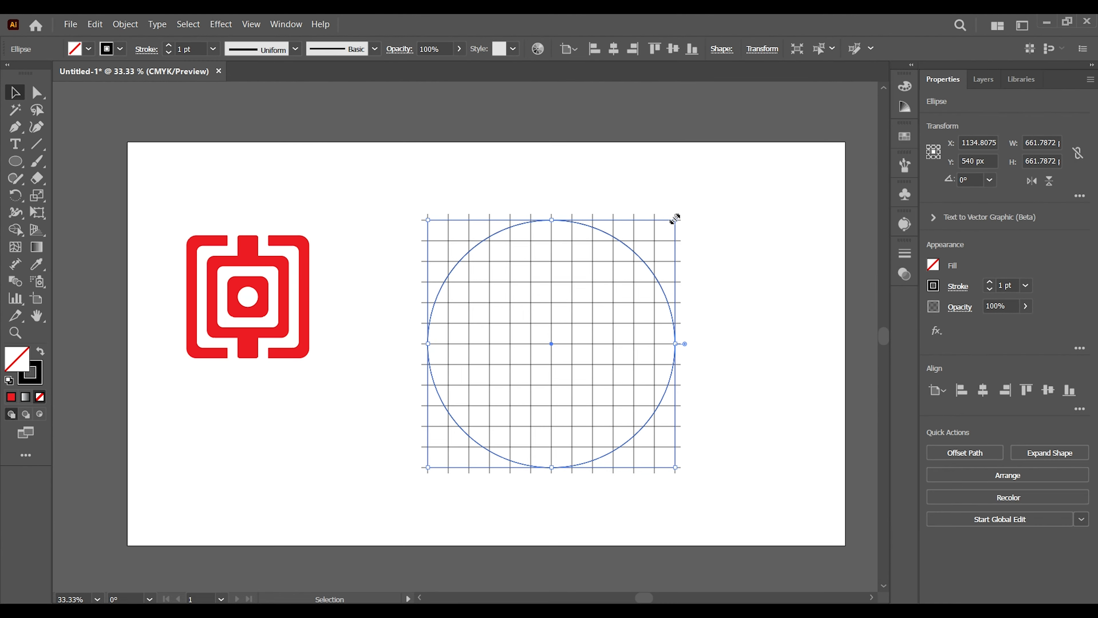
drag(676, 218, 585, 324)
Step: Repeat the in-place copy, shrinking each by one grid cell, until there are six concentric circles, the innermost about 113 px wide
click(95, 24)
click(130, 139)
click(95, 24)
click(155, 114)
click(95, 25)
click(130, 126)
click(96, 27)
click(116, 86)
click(98, 31)
click(131, 114)
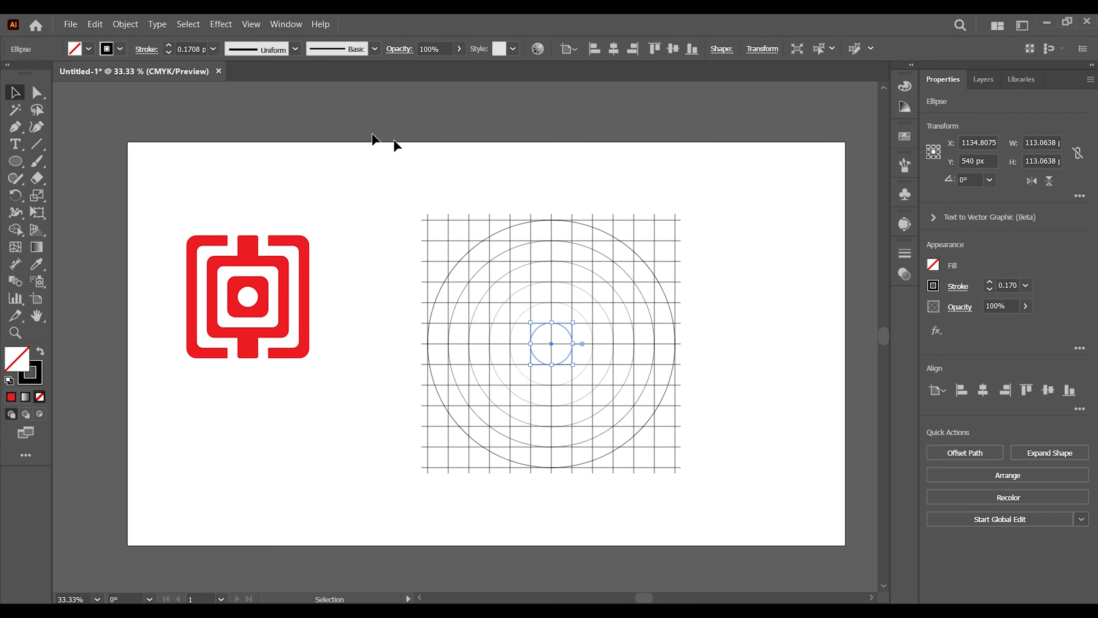
Step: Select the grid and all circles, set a light blue fill, and merge the innermost circle into one shape with Shape Builder
drag(394, 188, 727, 508)
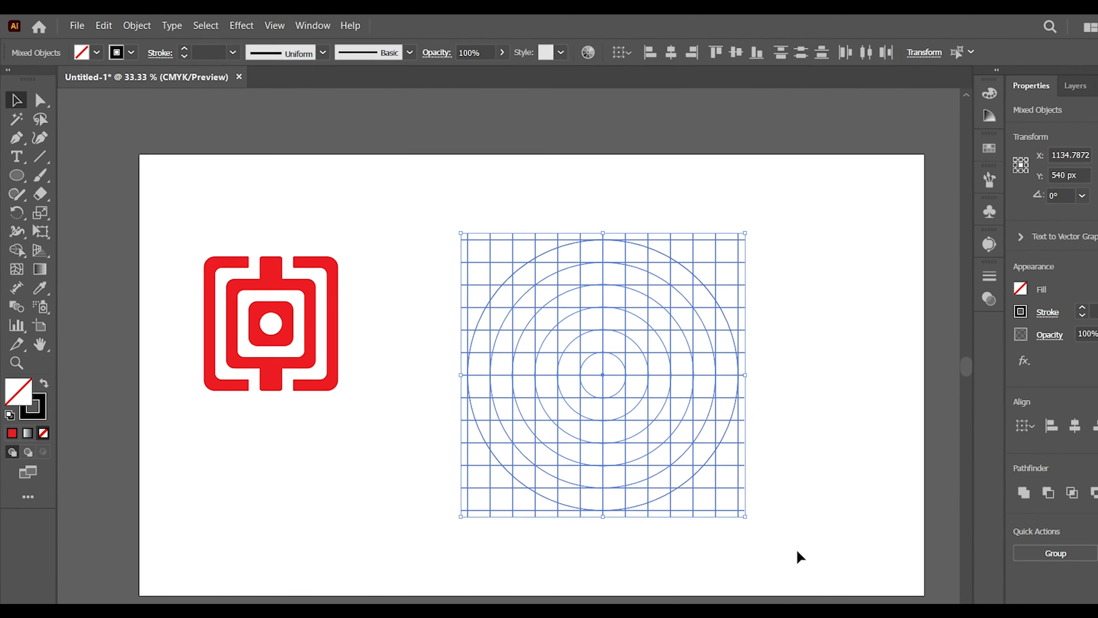
drag(19, 284, 81, 286)
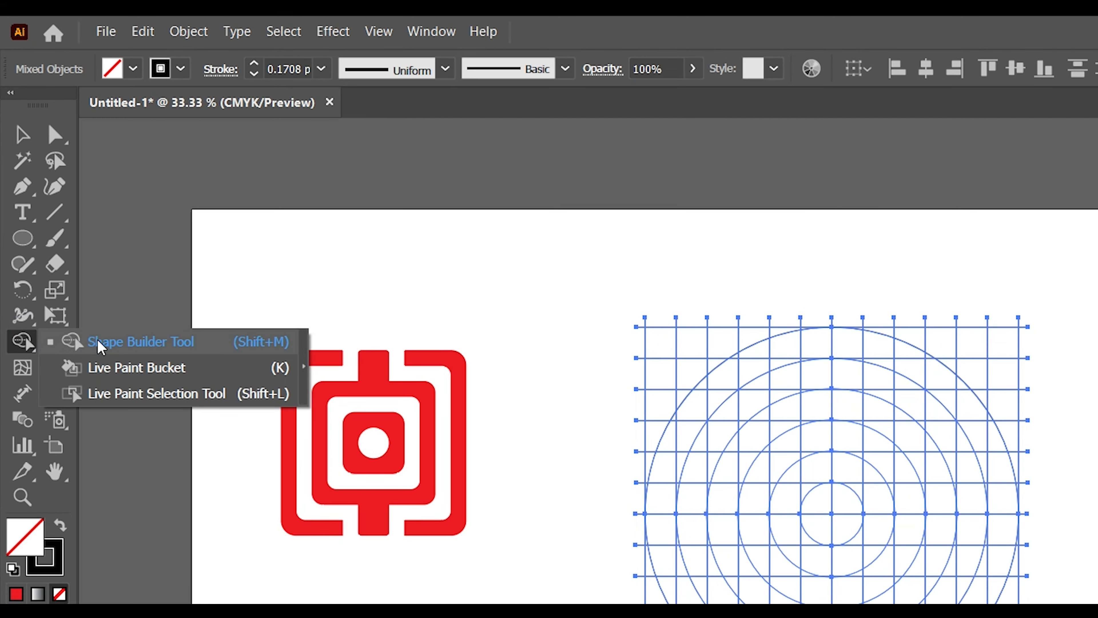
click(126, 69)
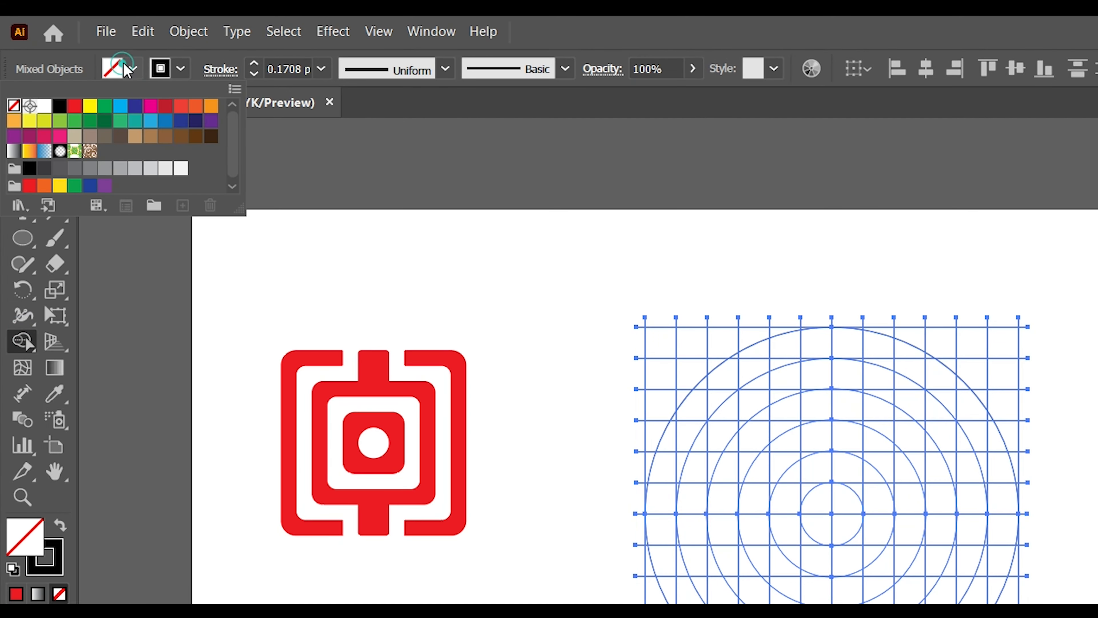
click(118, 113)
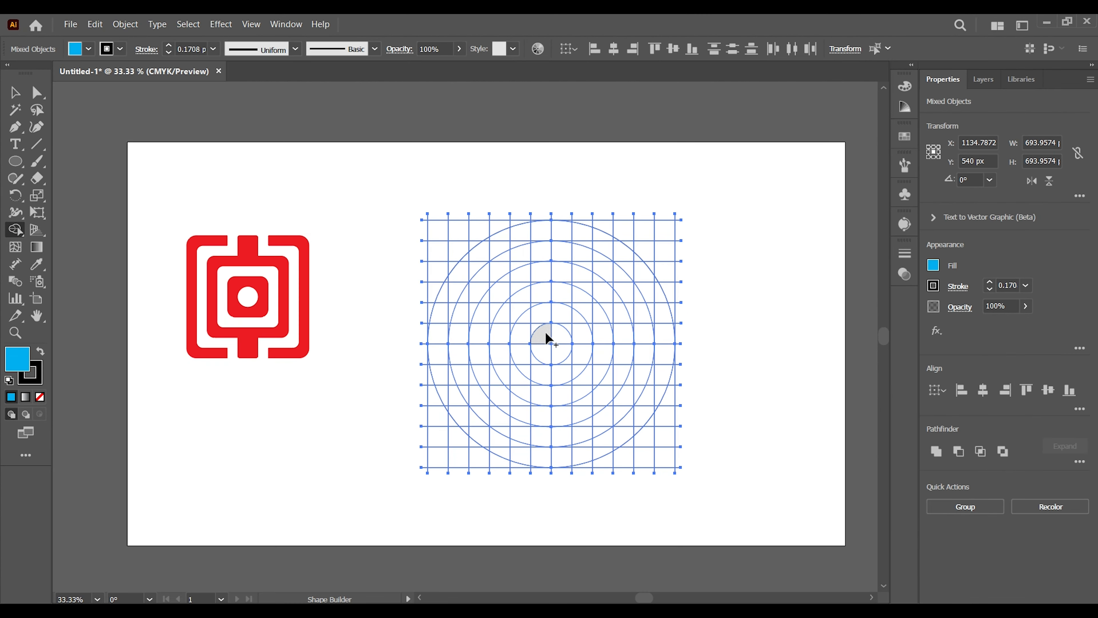
click(552, 335)
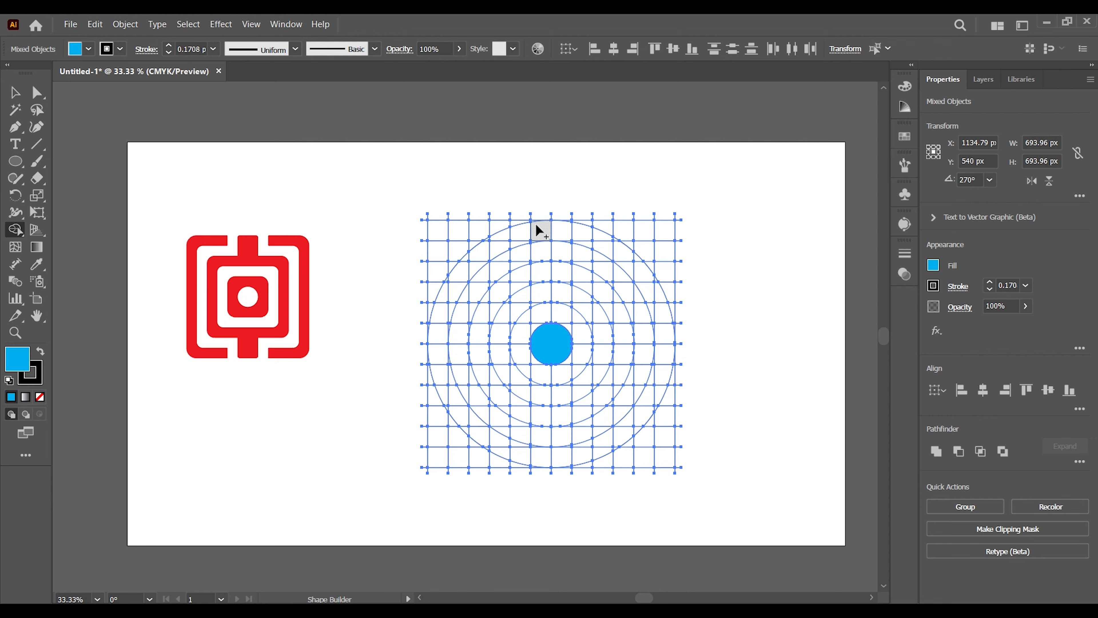
Step: Merge the two-cell-wide blocks at the circle's top and bottom, and the left and right arcs of the outer ring, in light blue
drag(558, 256, 560, 258)
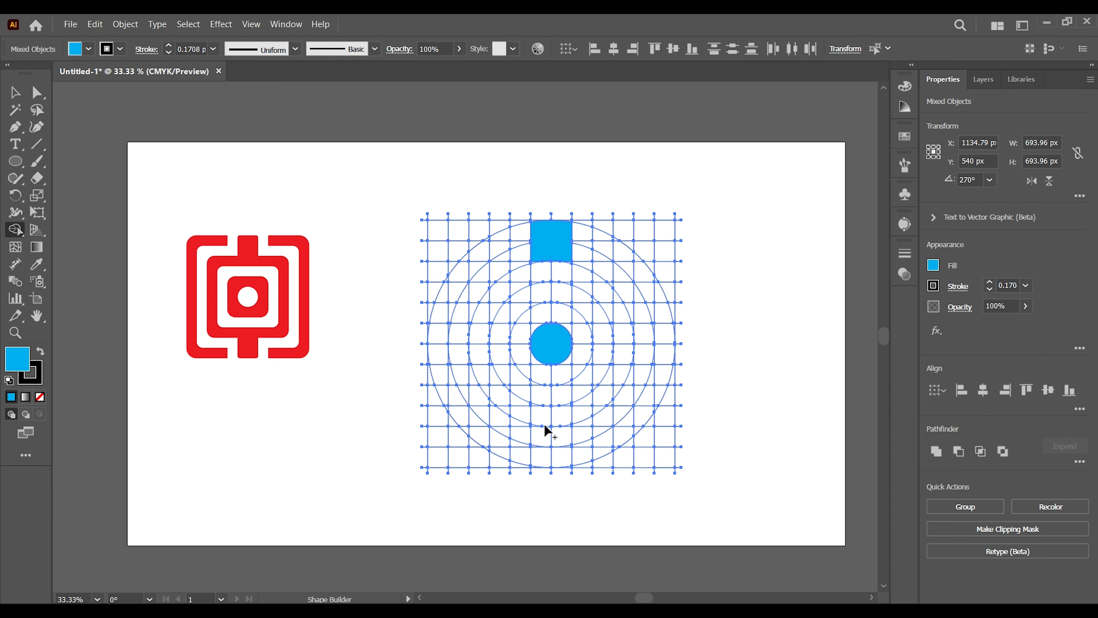
click(539, 441)
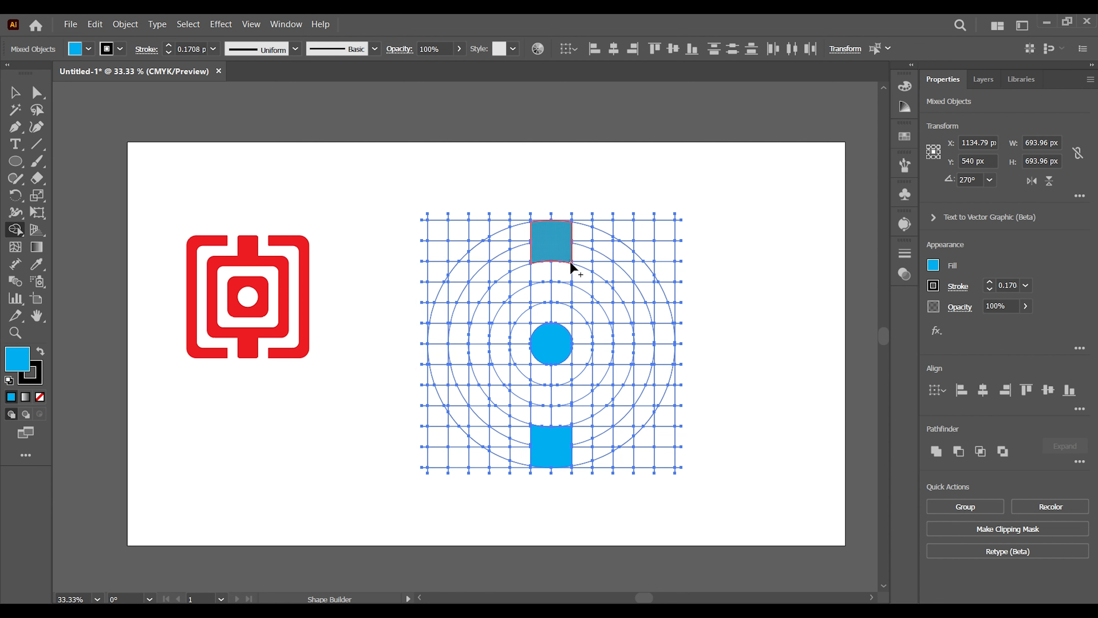
mouse_move(570, 261)
mouse_down()
mouse_move(505, 238)
mouse_move(444, 368)
mouse_move(506, 452)
mouse_up()
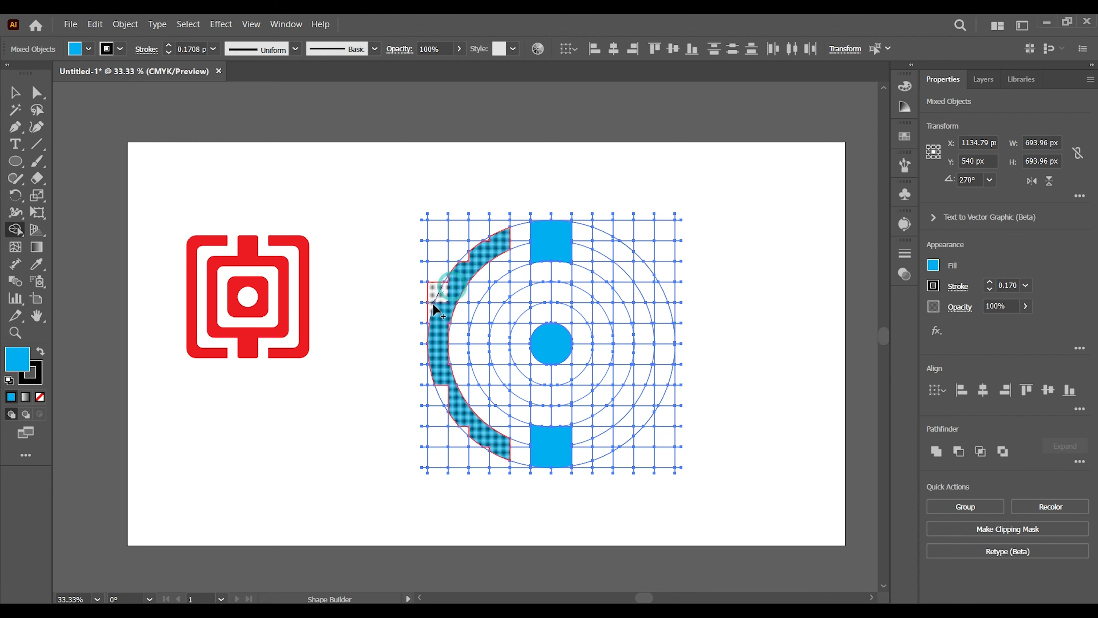
mouse_move(599, 241)
mouse_down()
mouse_move(639, 276)
mouse_move(662, 360)
mouse_move(633, 427)
mouse_move(606, 450)
mouse_up()
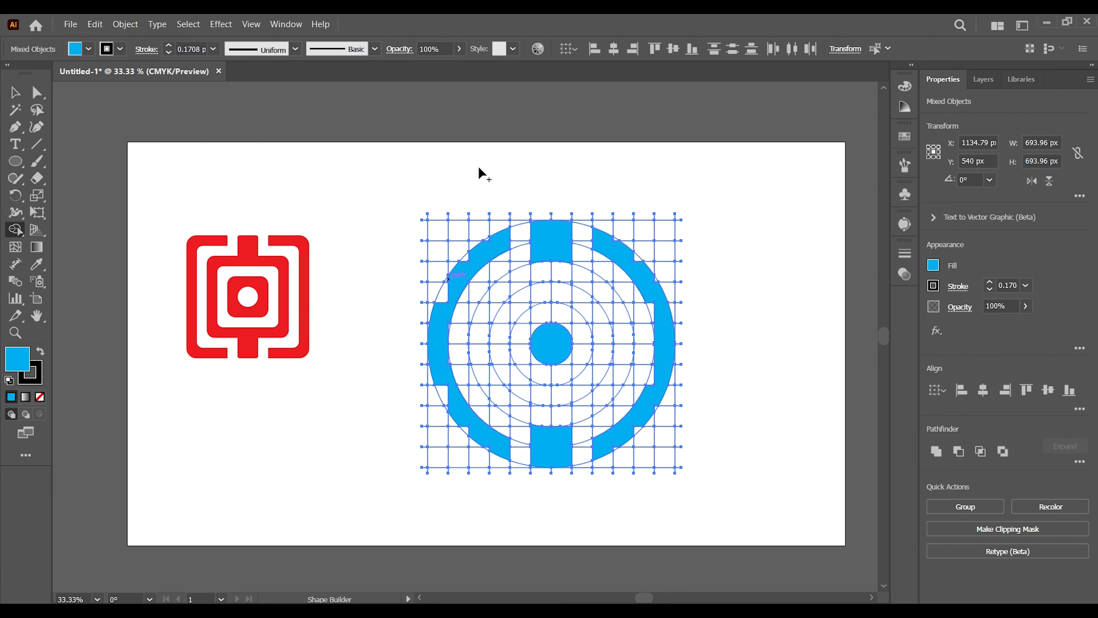
Step: Merge the middle ring with the top and bottom blocks, and fill the ring around the central circle in light blue
mouse_move(510, 288)
mouse_down()
mouse_move(490, 380)
mouse_move(620, 375)
mouse_move(558, 259)
mouse_move(551, 433)
mouse_move(527, 407)
mouse_up()
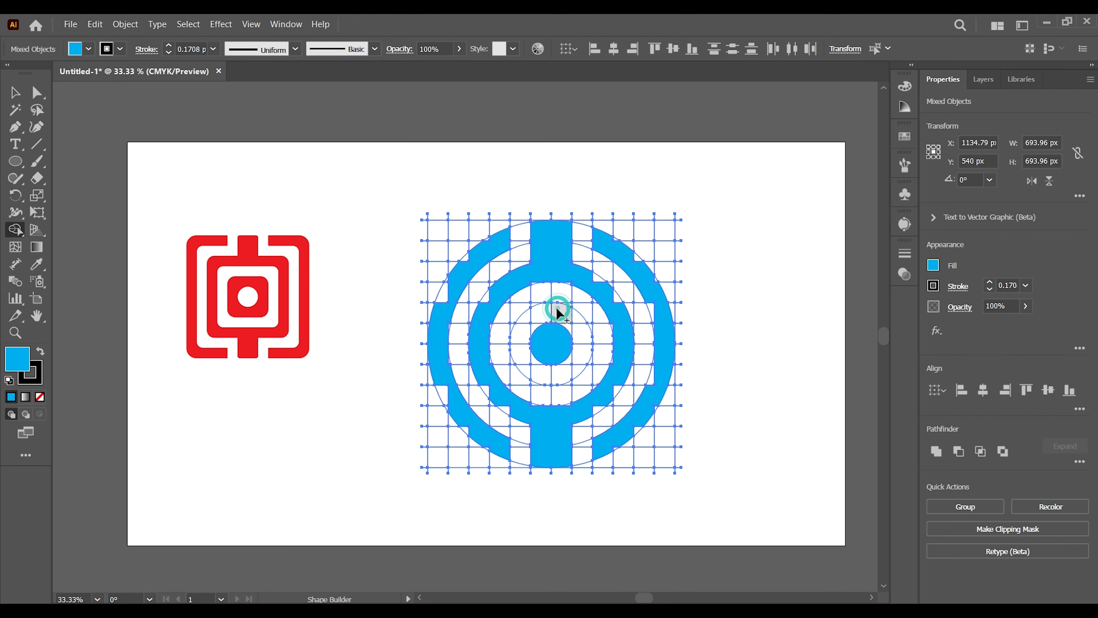
mouse_move(557, 308)
mouse_down()
mouse_move(528, 363)
mouse_move(570, 327)
mouse_up()
drag(495, 292, 490, 309)
Step: Merge the missing corner pieces into the left and right outer arcs so their edges follow the circles
key(ctrl+equal)
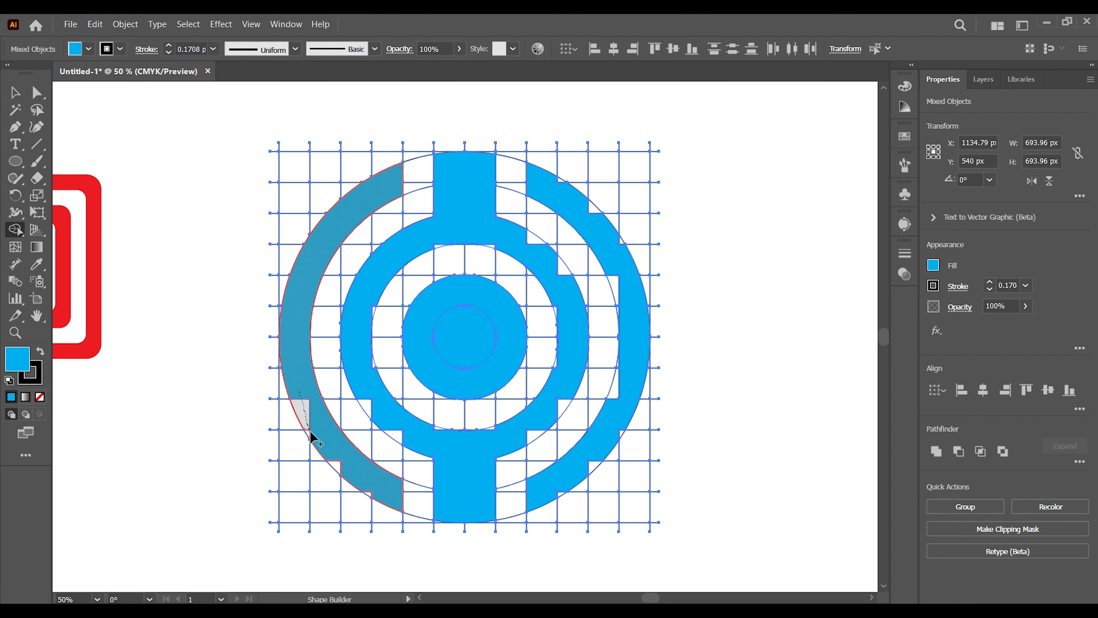
drag(310, 437, 376, 497)
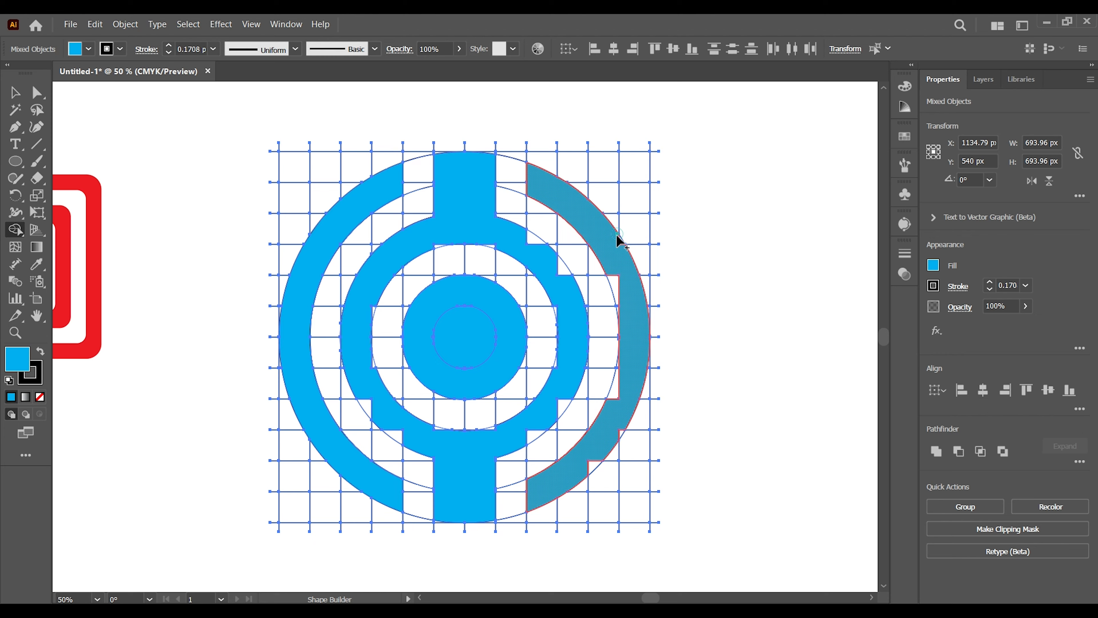
click(625, 433)
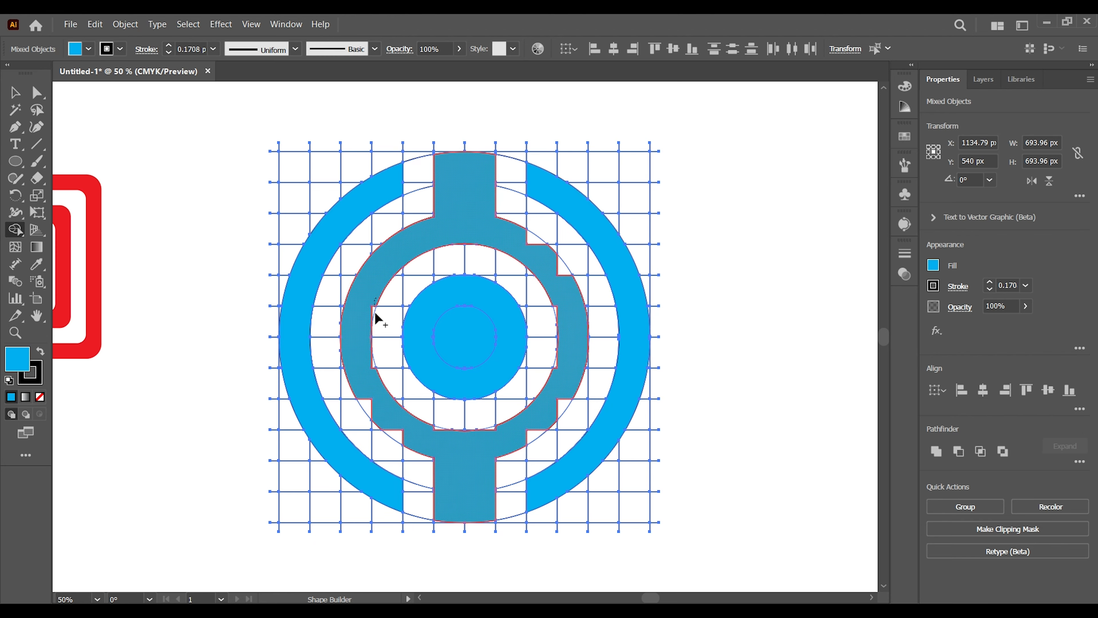
Step: Merge the remaining unfilled pieces into the middle ring to smooth its inner and outer edges
drag(375, 312, 371, 363)
drag(382, 409, 400, 435)
drag(546, 415, 492, 430)
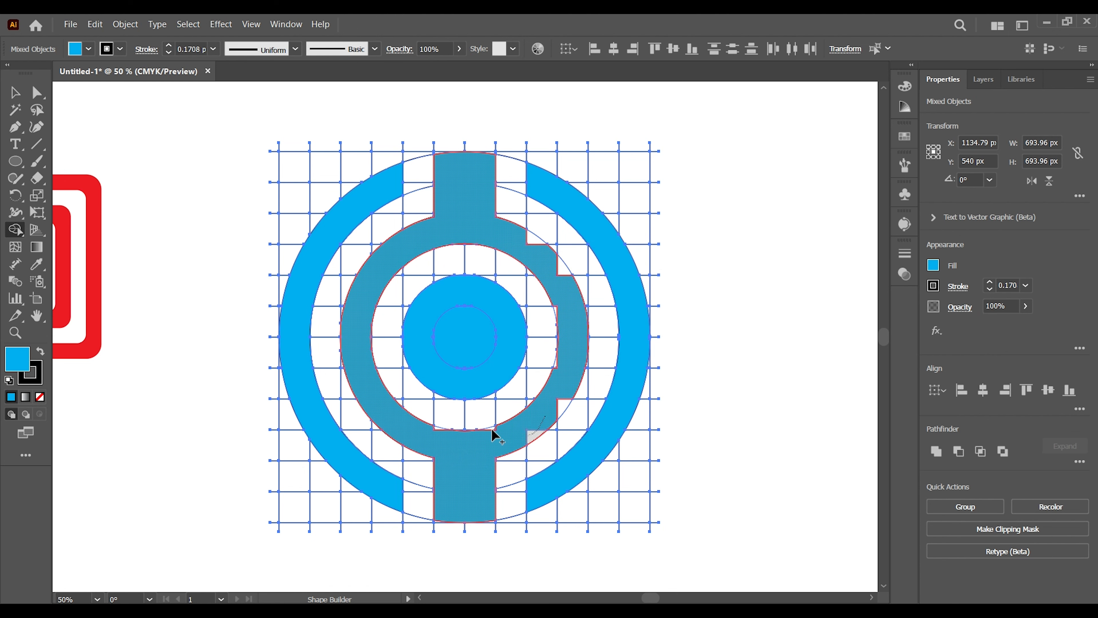
drag(564, 416, 564, 375)
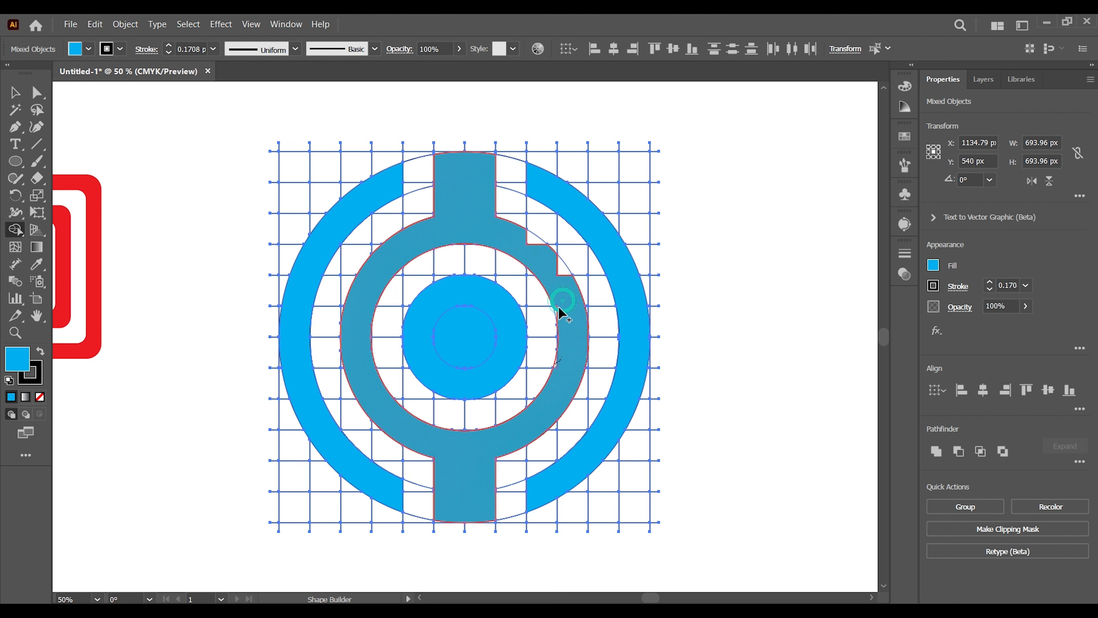
mouse_move(564, 275)
mouse_down()
mouse_move(550, 256)
mouse_move(567, 280)
mouse_up()
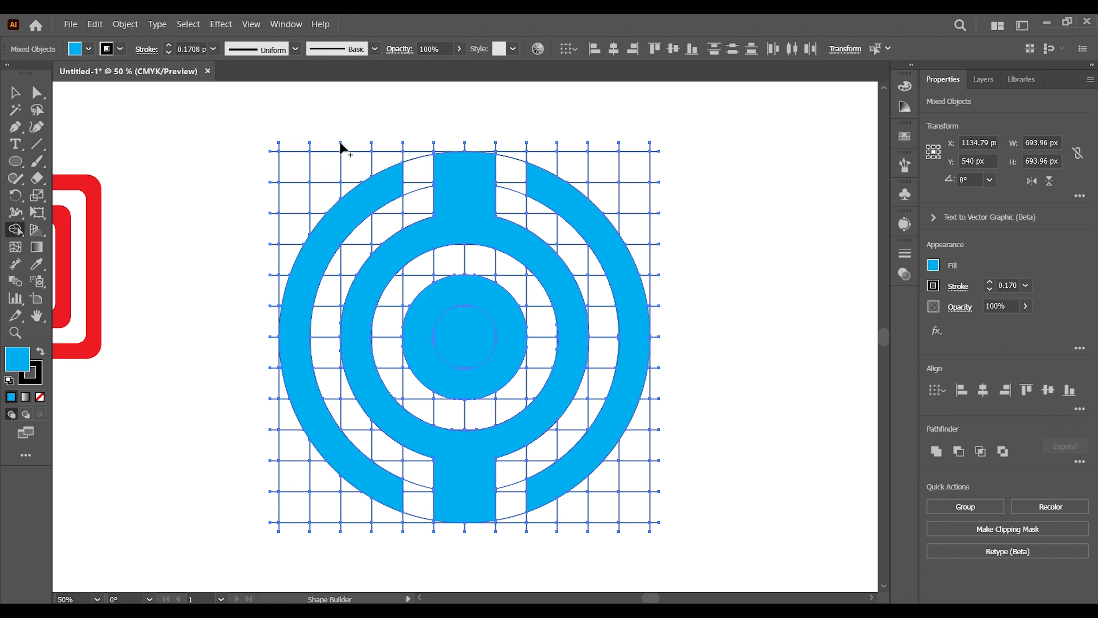
Step: Set the fill to dark blue and apply it to the central circle with Shape Builder
click(88, 49)
click(90, 72)
click(461, 353)
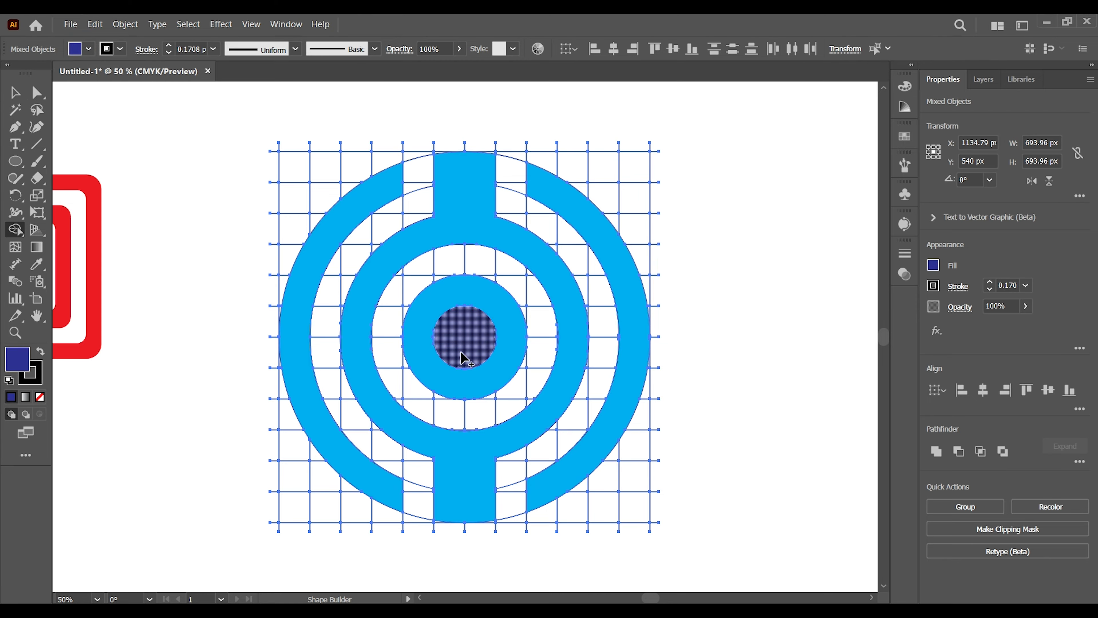
click(453, 340)
Step: Examine the edges of the dark blue central circle up close for unmerged slivers
click(15, 333)
click(446, 330)
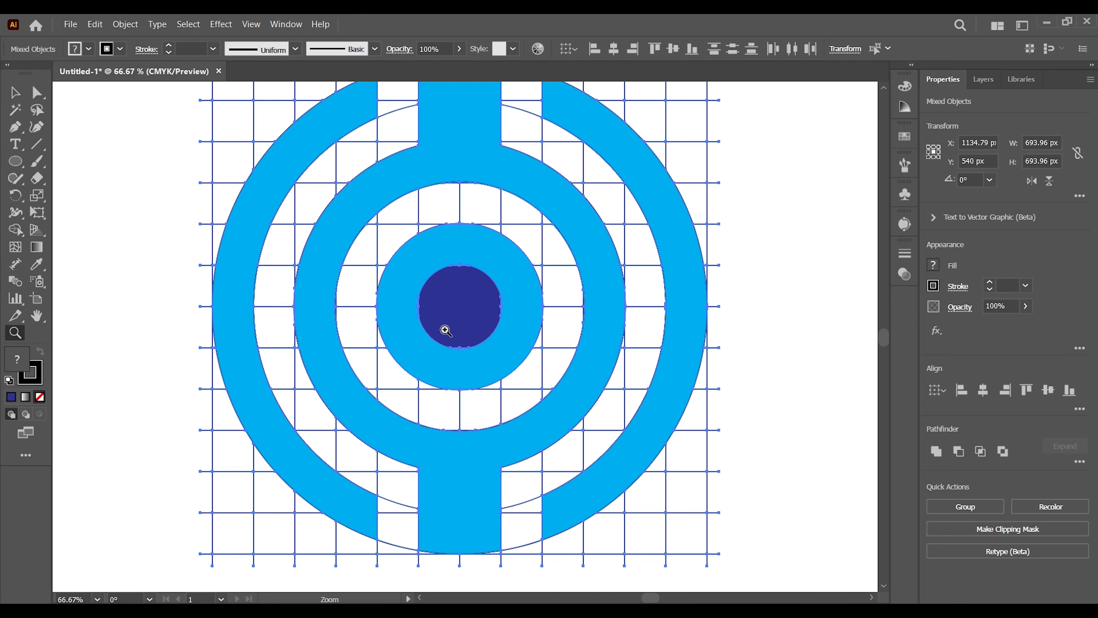
click(445, 330)
click(445, 329)
click(16, 93)
click(660, 175)
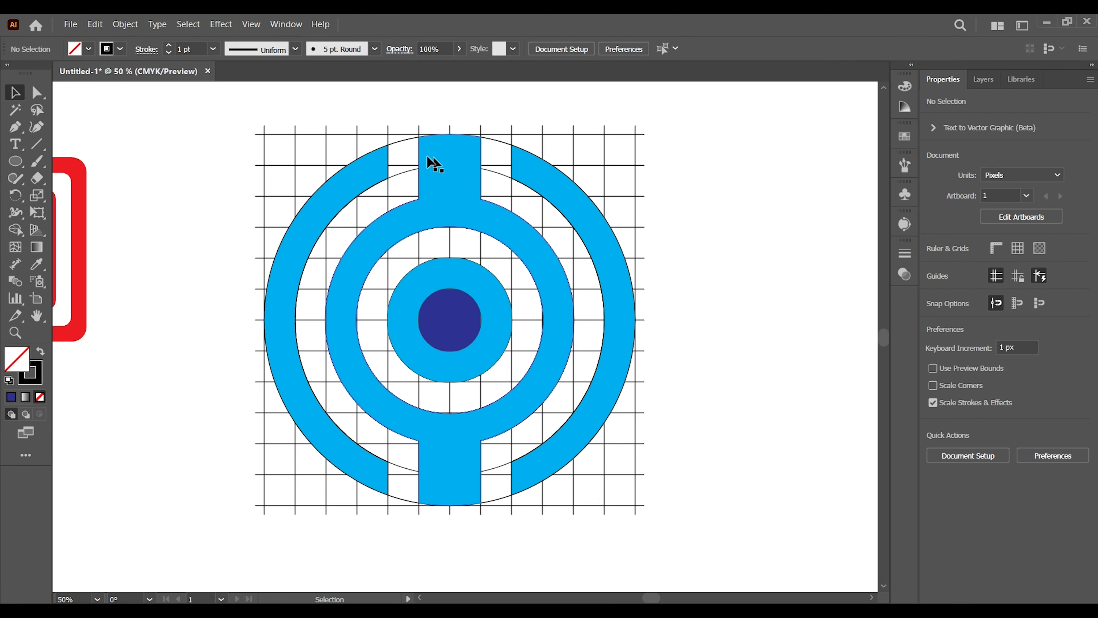
click(15, 333)
click(462, 325)
click(461, 324)
click(522, 304)
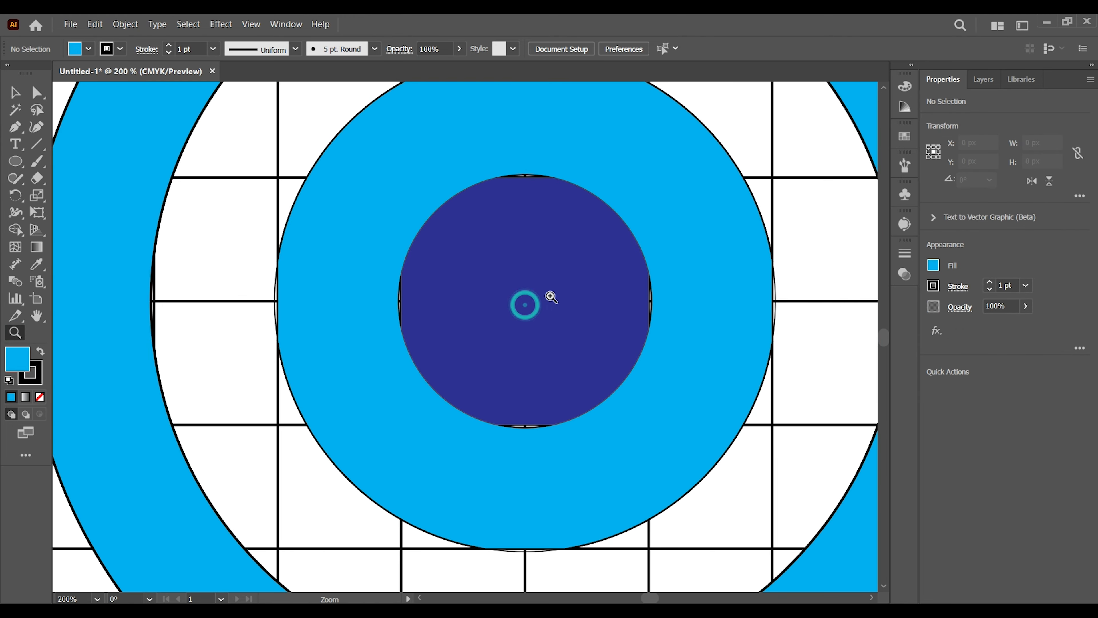
click(15, 93)
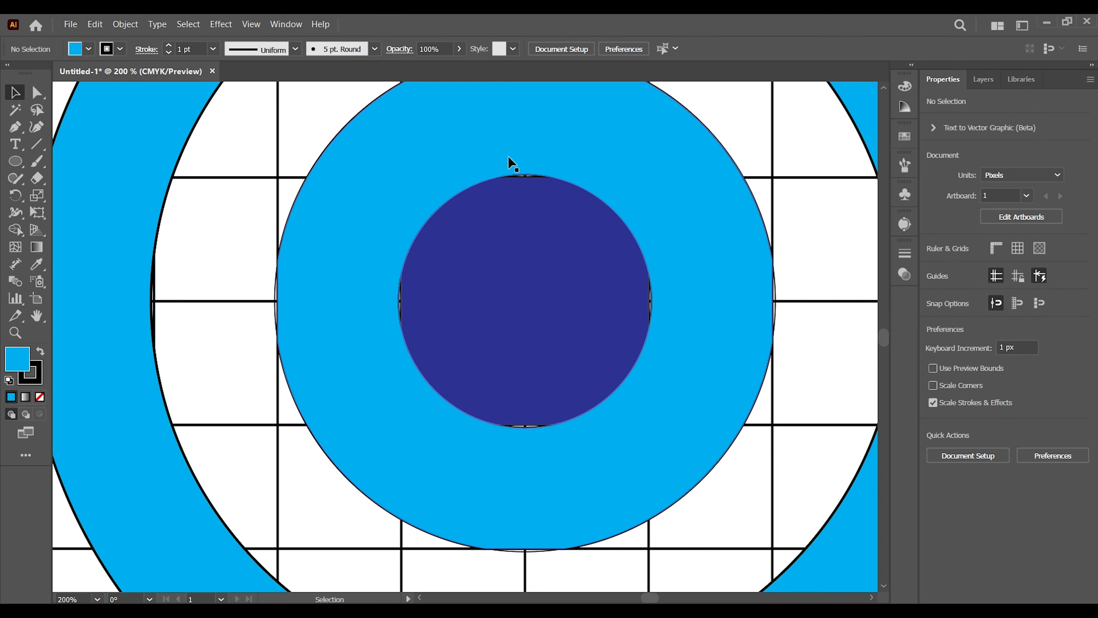
click(517, 181)
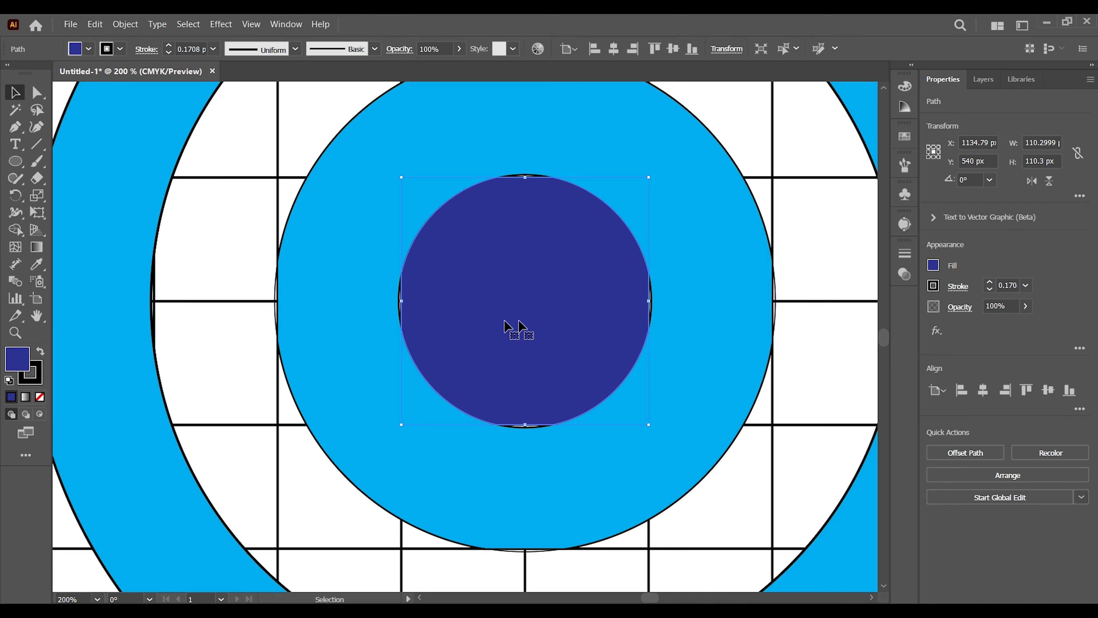
click(692, 397)
key(ctrl+minus)
key(ctrl+minus)
key(ctrl+minus)
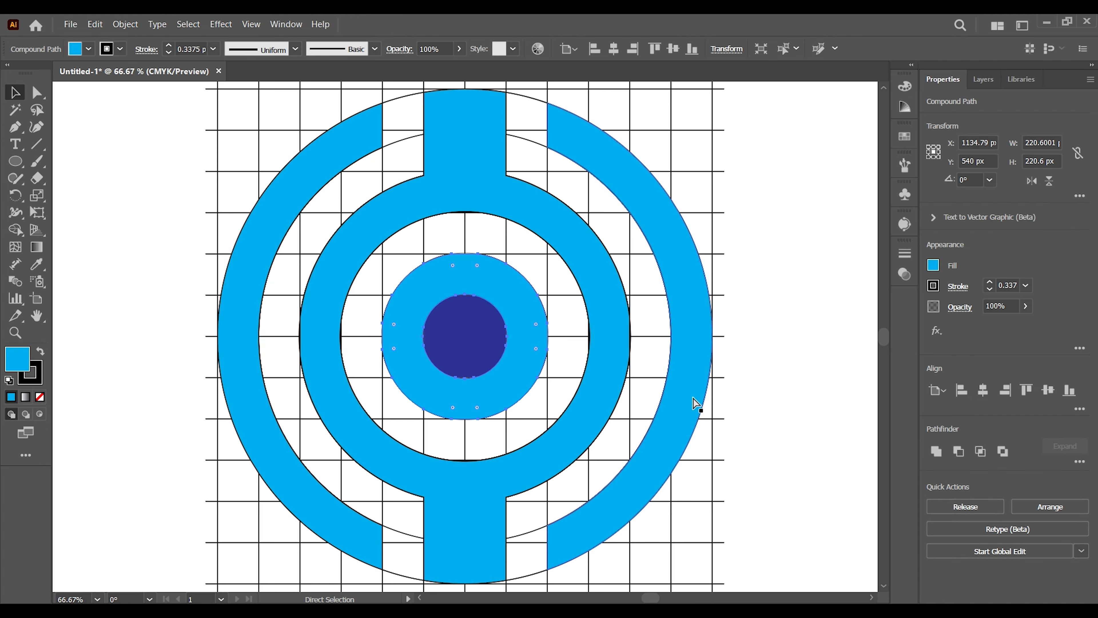
Step: Merge the remaining edge slivers around the central circle into it with Shape Builder, using a dark blue fill
drag(780, 208, 117, 481)
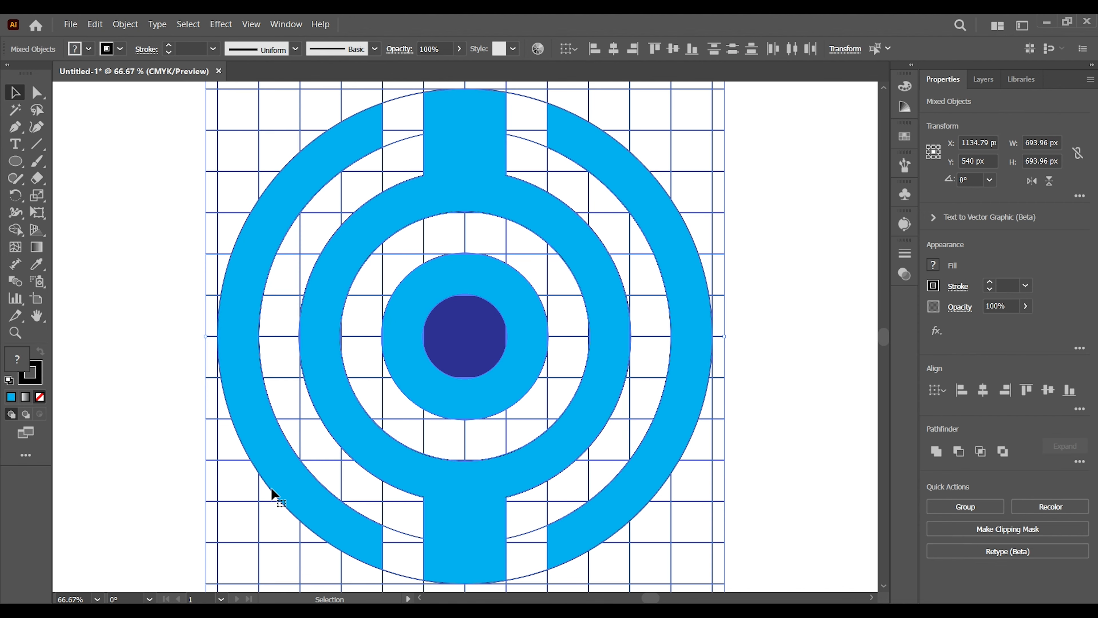
key(ctrl+plus)
key(ctrl+plus)
key(ctrl+plus)
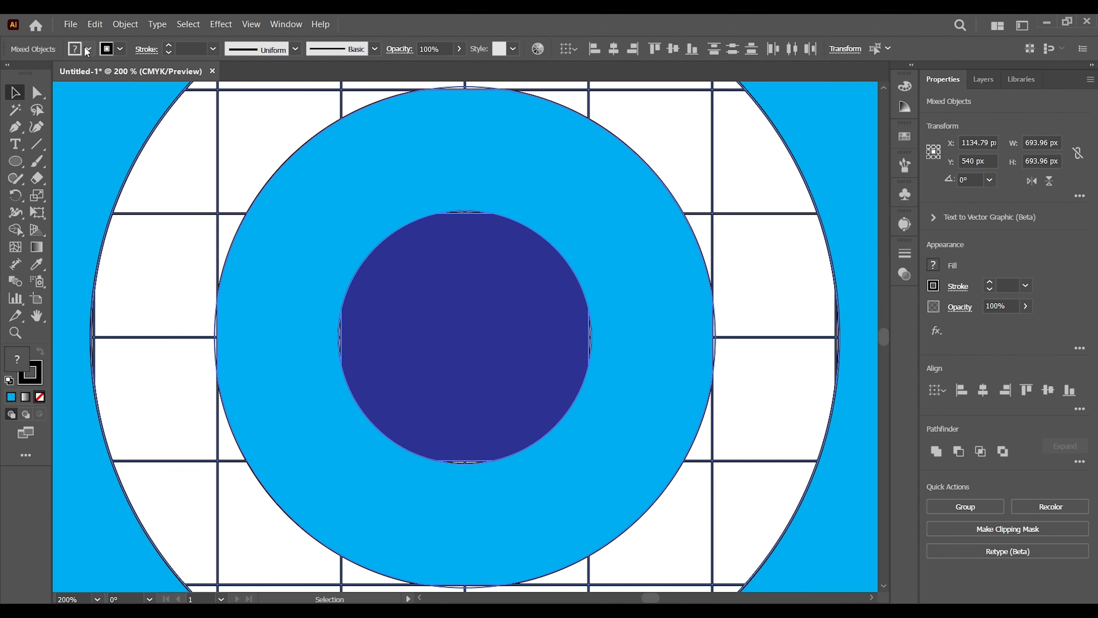
click(15, 229)
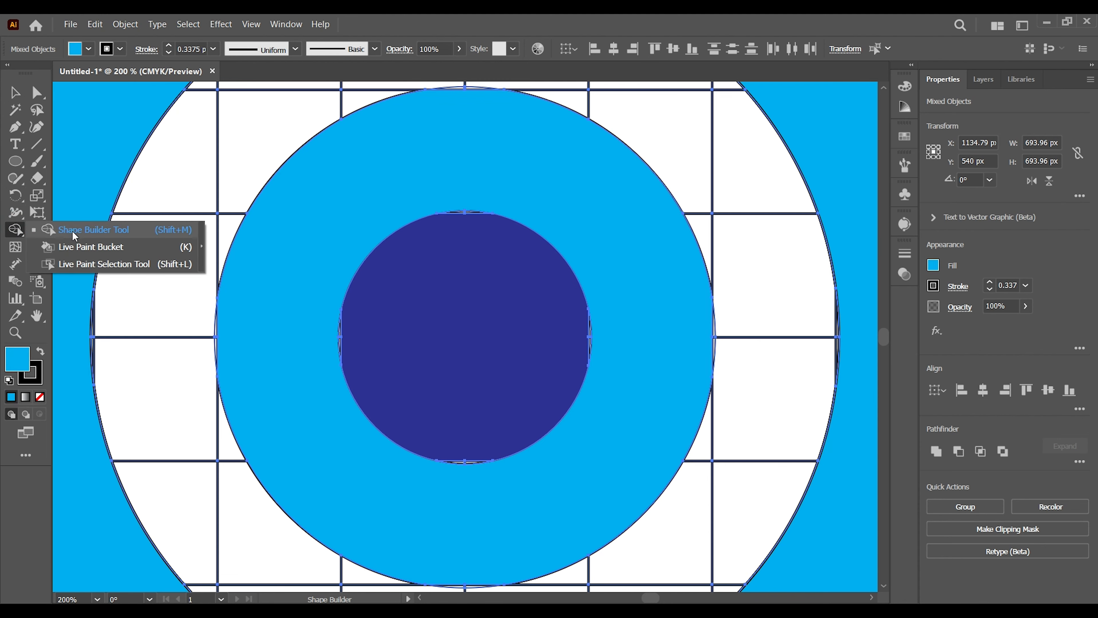
click(72, 230)
click(88, 49)
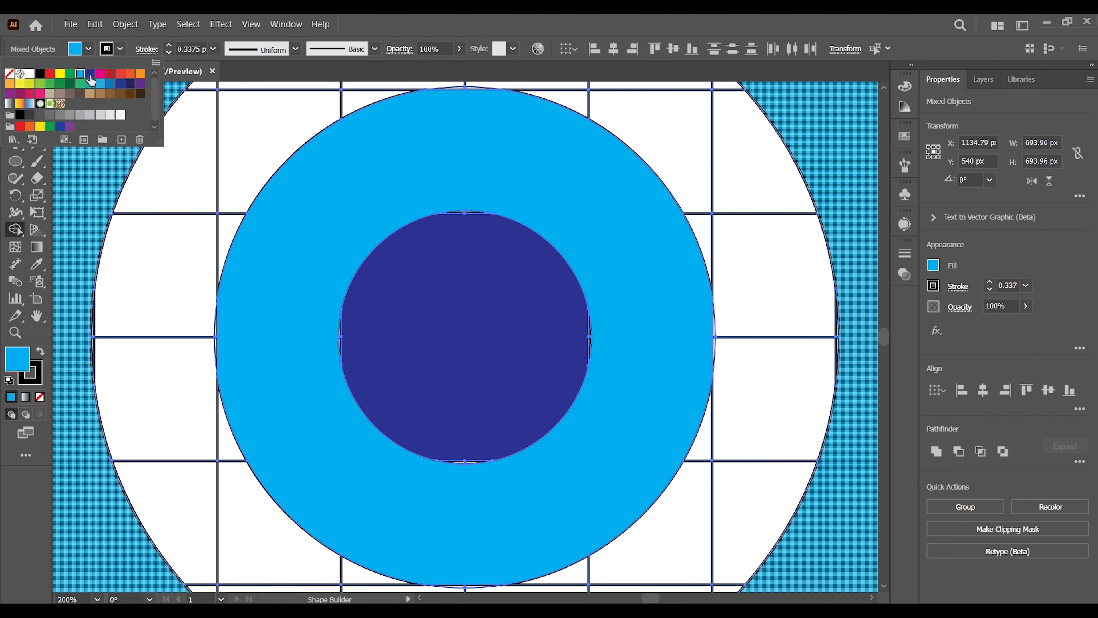
click(90, 75)
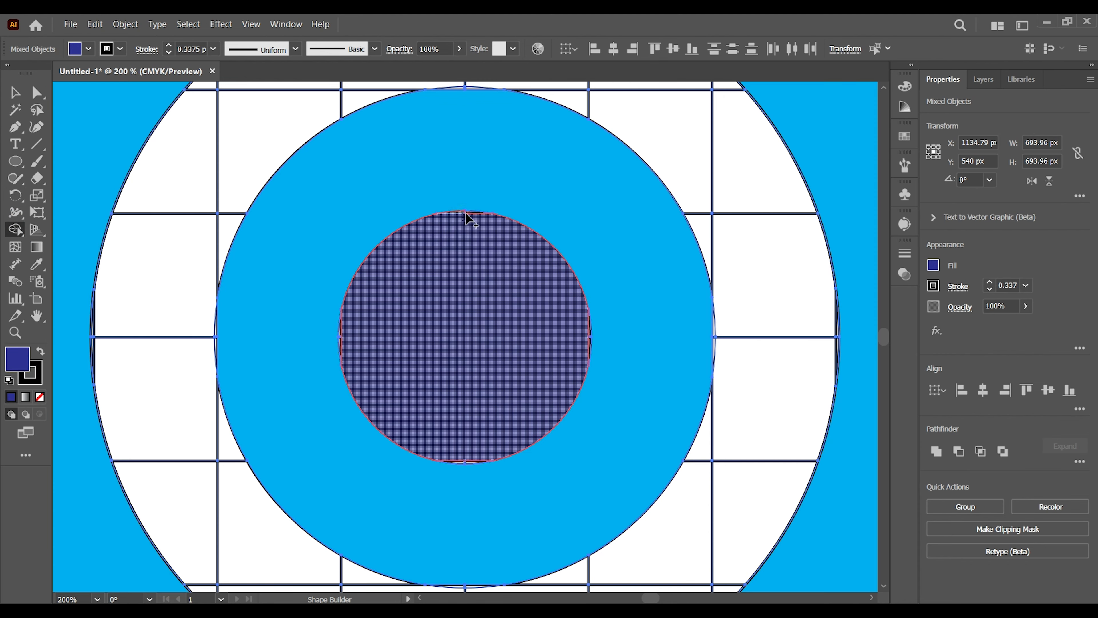
click(465, 212)
click(588, 354)
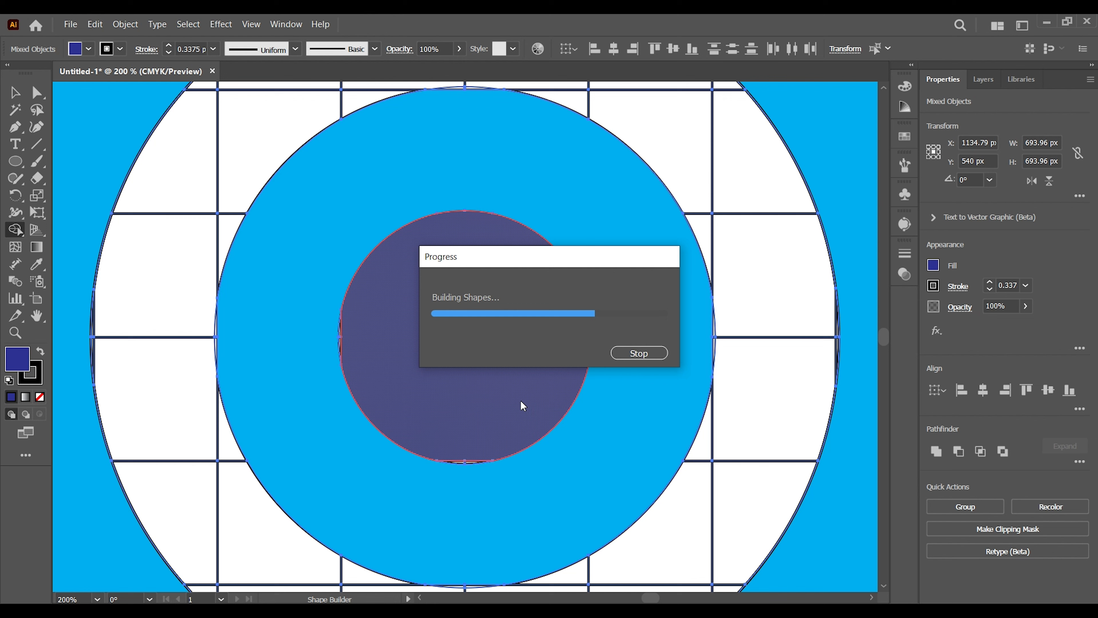
click(459, 460)
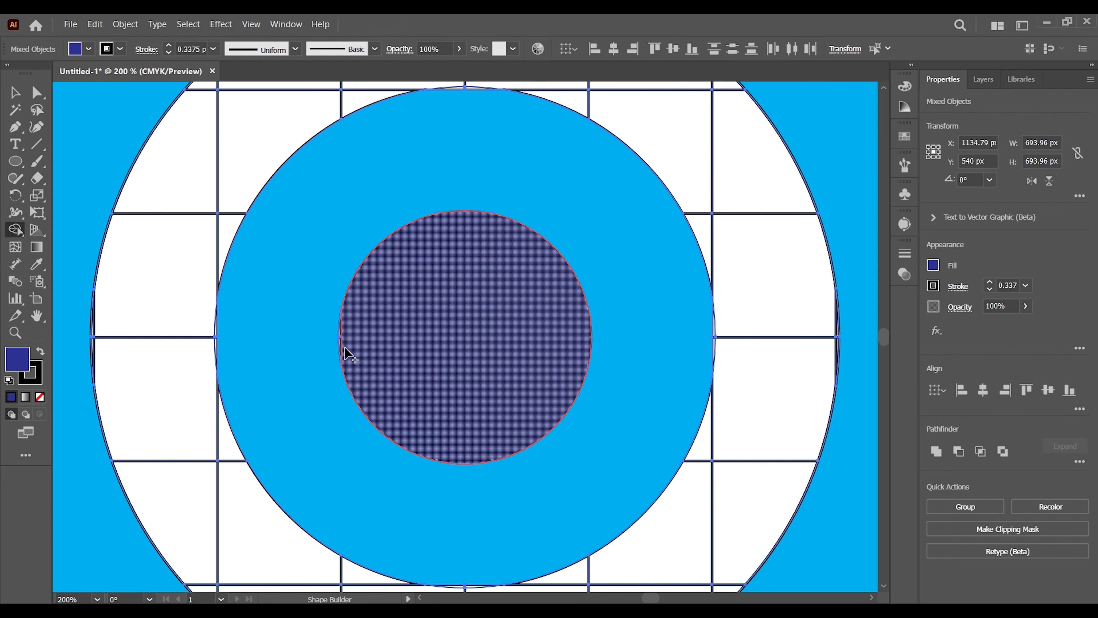
drag(349, 353, 340, 332)
Step: Select the outer arcs, middle ring with bars, inner ring and dark blue center, and move them off the grid
key(ctrl+minus)
key(ctrl+minus)
key(ctrl+minus)
key(ctrl+minus)
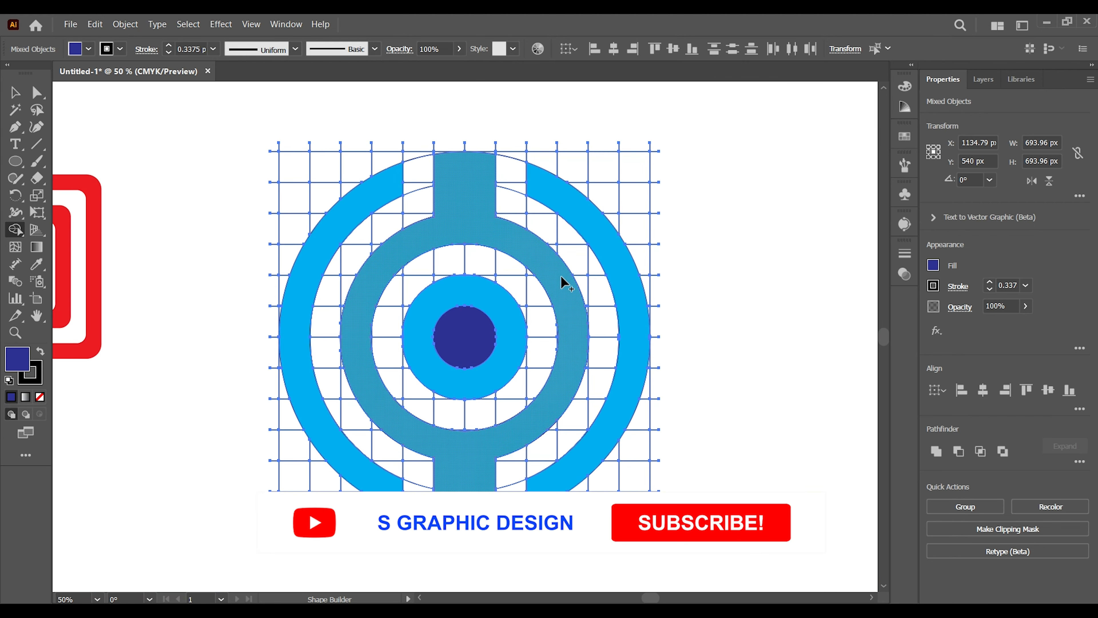
click(14, 92)
click(243, 118)
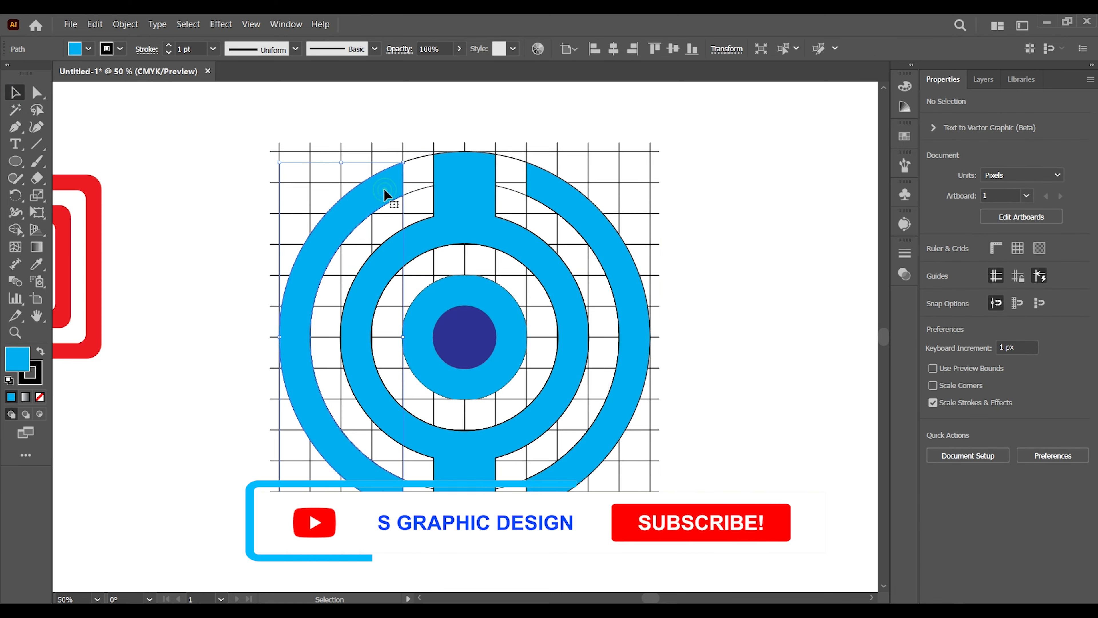
click(384, 188)
shift+click(458, 170)
shift+click(544, 180)
shift+click(493, 296)
shift+click(472, 328)
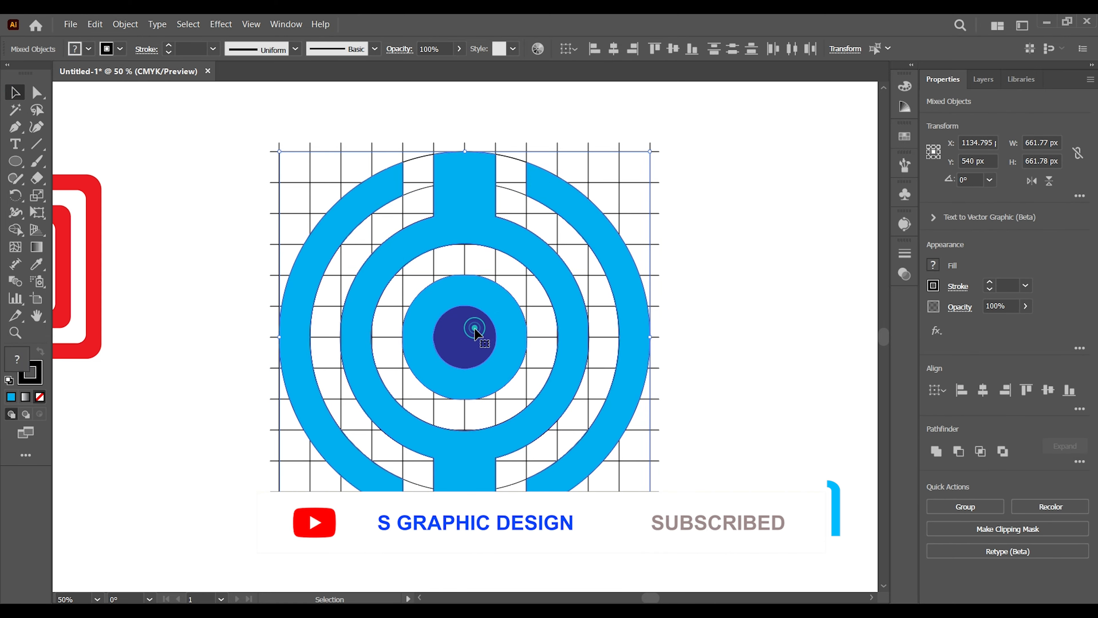
drag(471, 339, 876, 291)
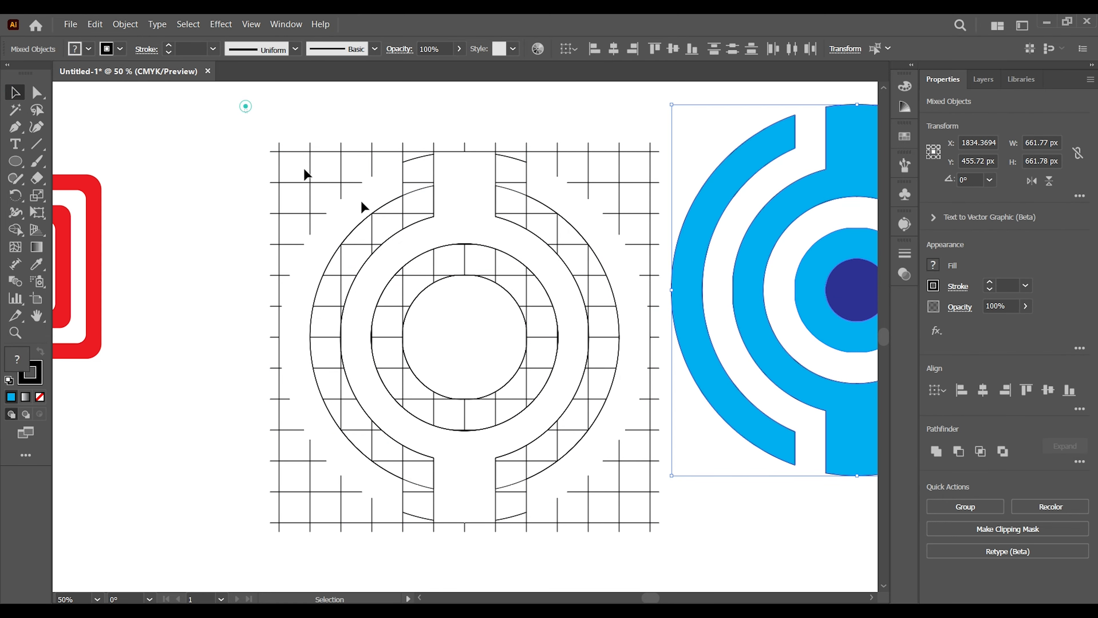
Step: Delete the leftover grid lines and circle outlines while keeping the emblem's left outer arc
drag(246, 106, 671, 540)
key(Delete)
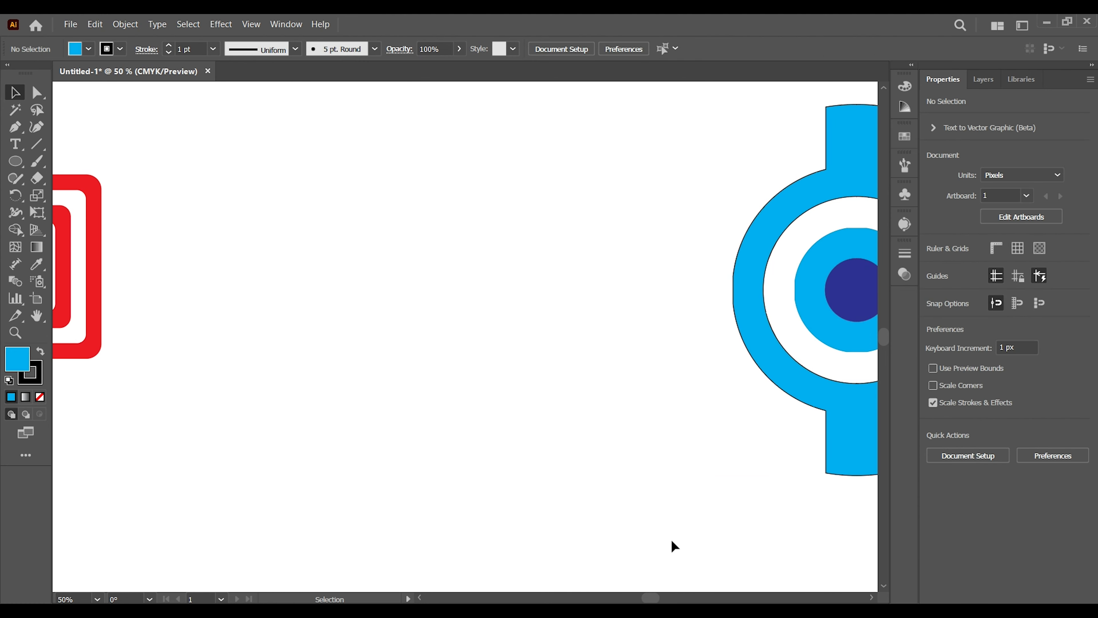
key(ctrl+z)
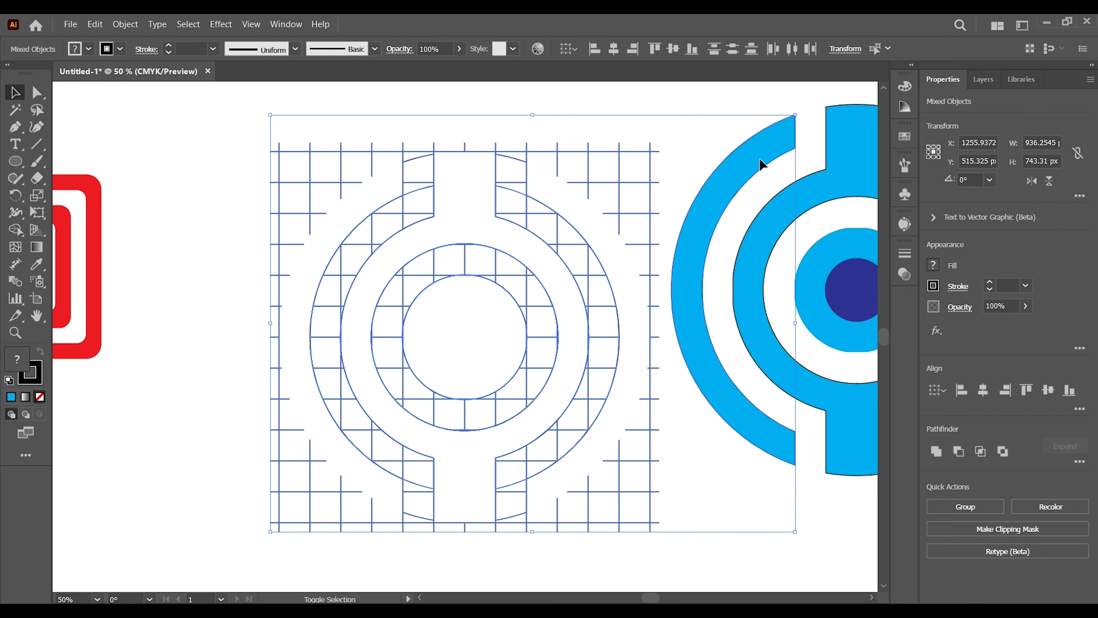
shift+click(761, 165)
key(Delete)
Step: Move the whole blue emblem back onto the artboard beside the red logo
scroll(522, 216, right, 5)
scroll(522, 216, up, 1)
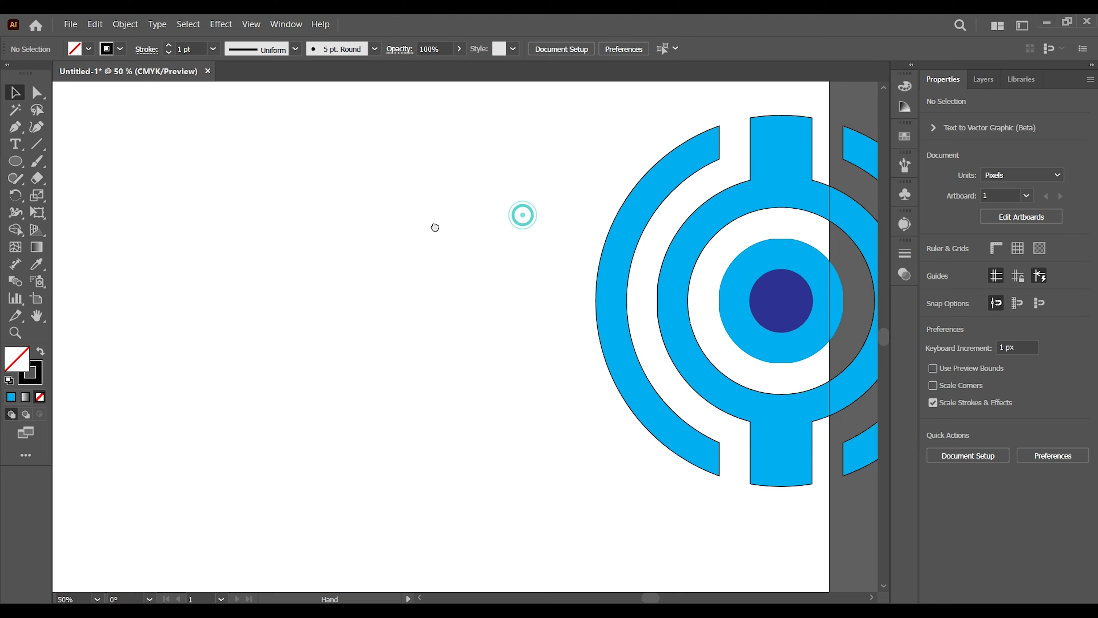
drag(845, 480, 846, 482)
drag(747, 412, 396, 417)
key(space)
drag(513, 447, 673, 432)
Step: Remove the stroke from all pieces of the blue emblem
click(109, 49)
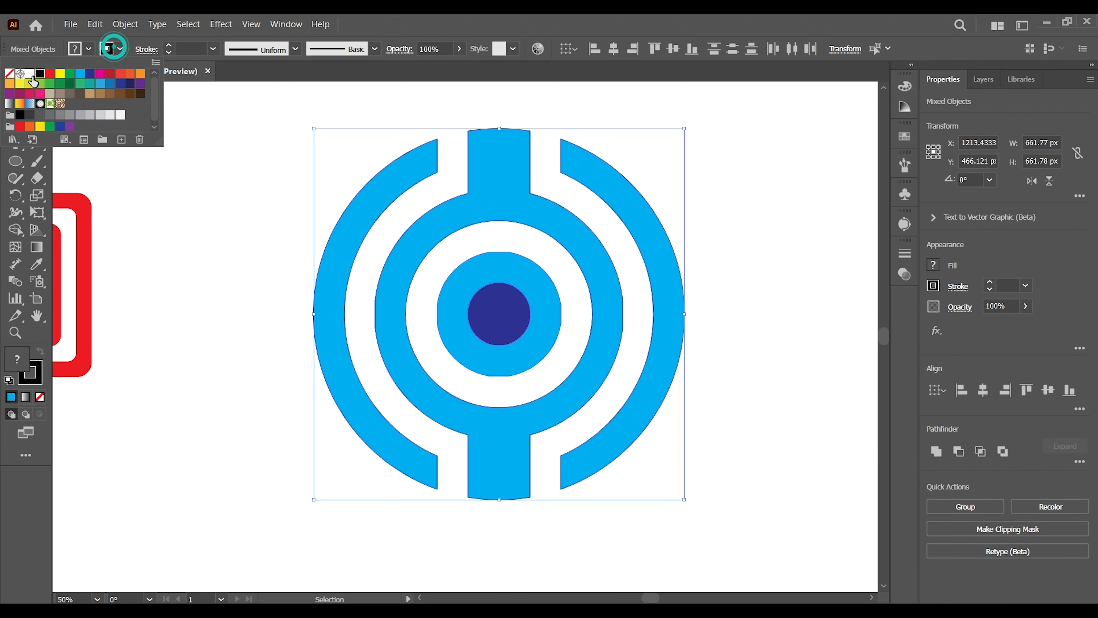
click(10, 73)
click(198, 192)
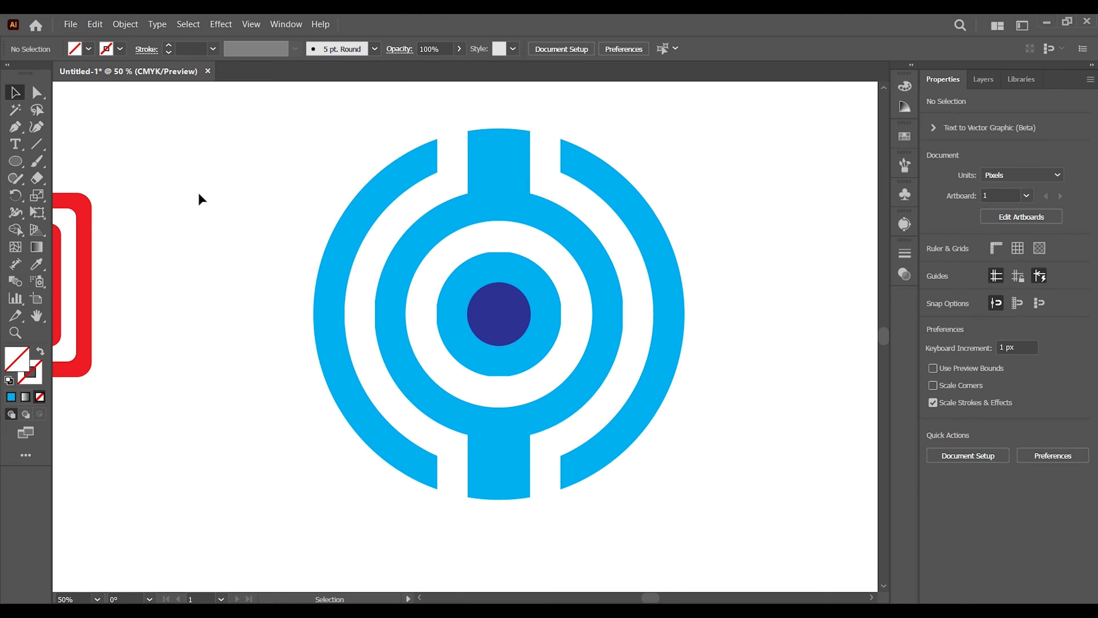
Step: Group the blue emblem's pieces, then scale the group down proportionally to about 563 px wide and shift it right
key(ctrl+minus)
key(ctrl+minus)
drag(349, 209, 604, 452)
key(ctrl+g)
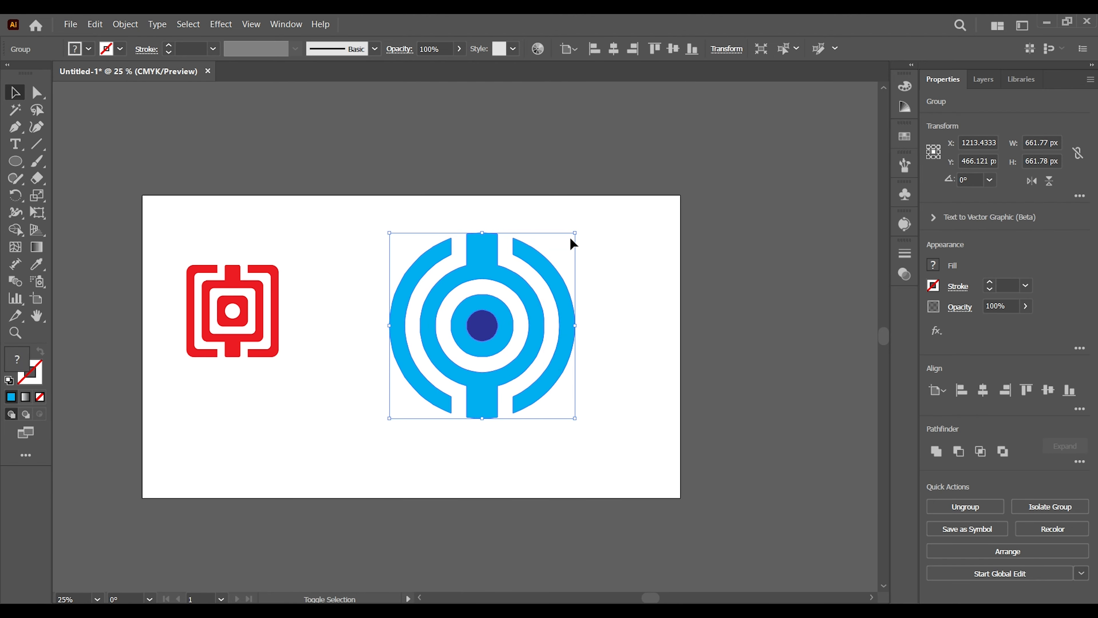
drag(570, 238, 561, 246)
drag(486, 326, 504, 339)
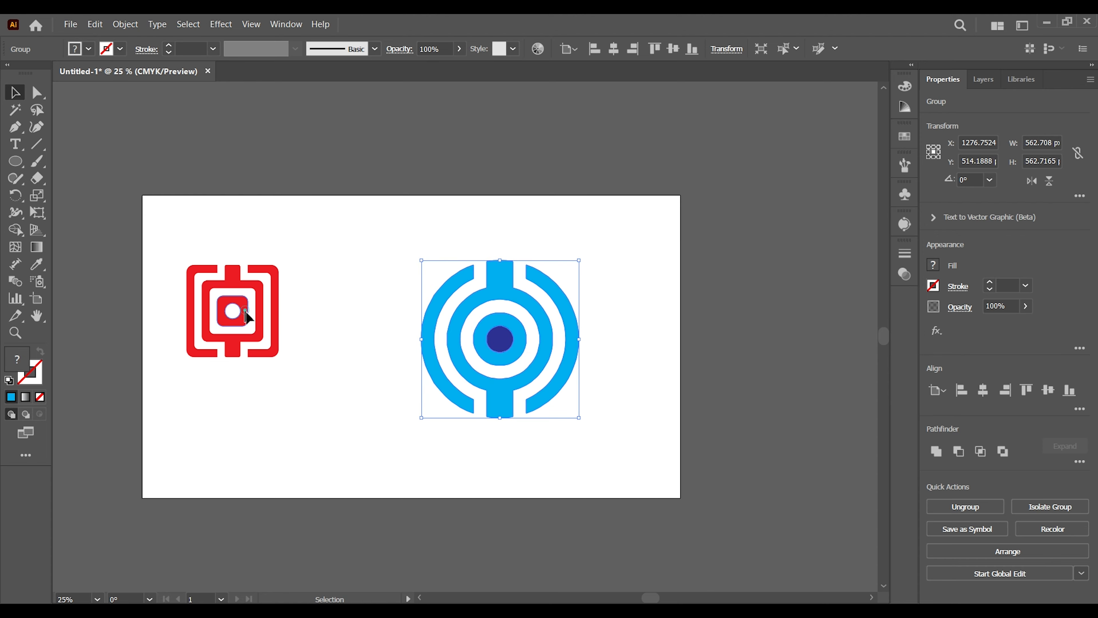
Step: Move the red logo closer to the blue emblem and enlarge it proportionally to about 473 px wide
drag(248, 318, 327, 337)
drag(357, 286, 380, 256)
drag(348, 322, 338, 316)
Step: Shift the red and blue logos together slightly right on the artboard
drag(198, 224, 566, 295)
drag(501, 337, 510, 336)
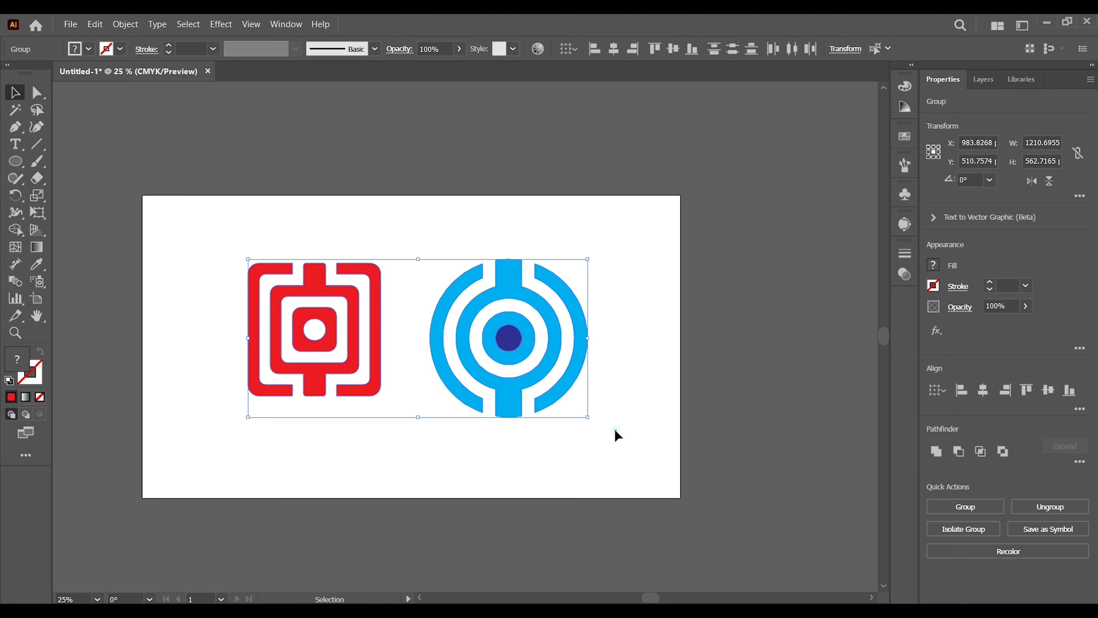
click(616, 436)
Step: Enlarge the red logo to about 526 px square and nudge it left to balance it with the blue emblem
click(351, 321)
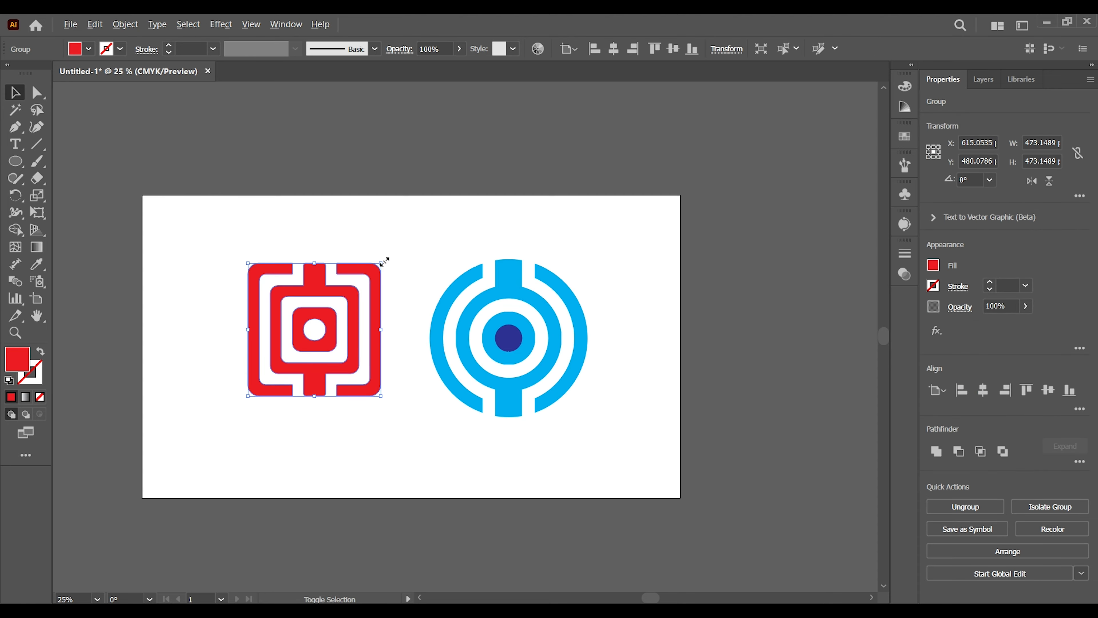
drag(381, 263, 388, 255)
drag(346, 319, 339, 323)
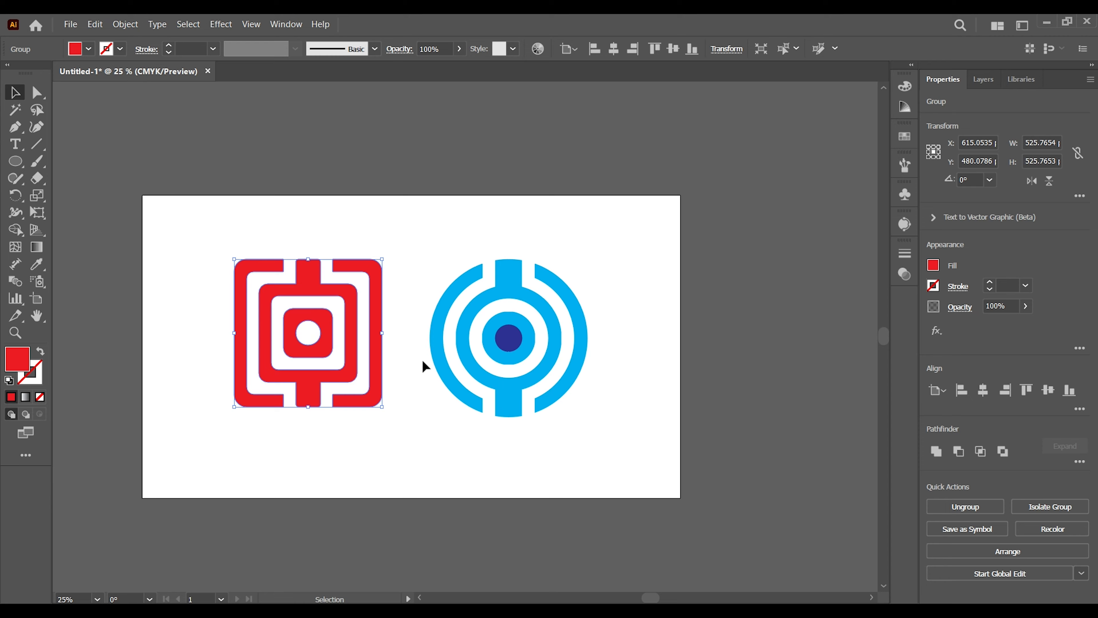
click(526, 421)
key(ctrl+plus)
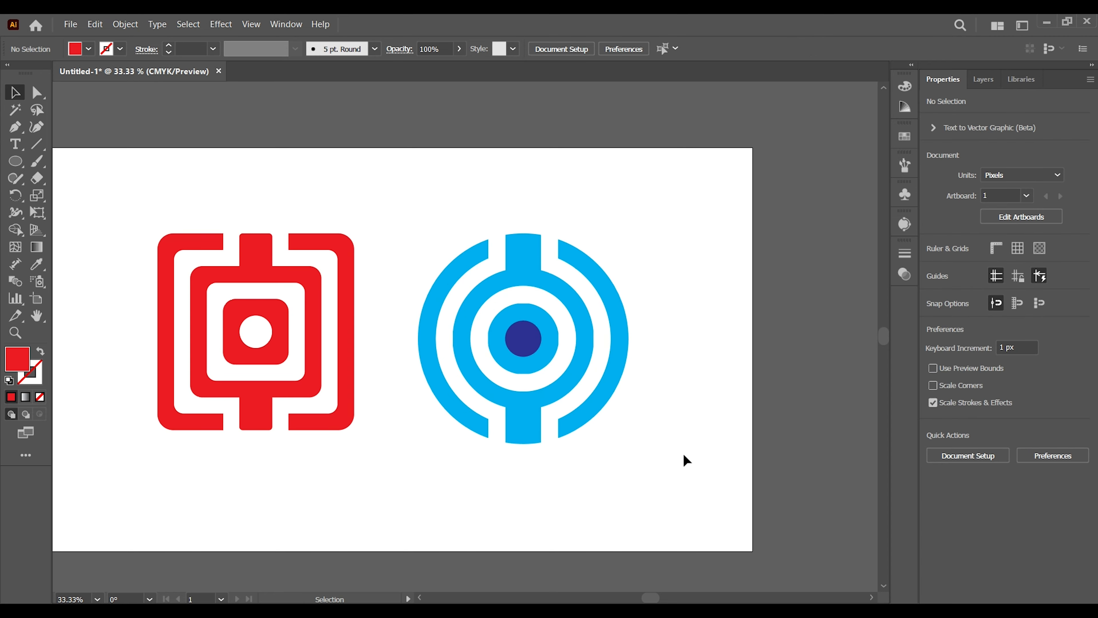
drag(516, 446, 607, 432)
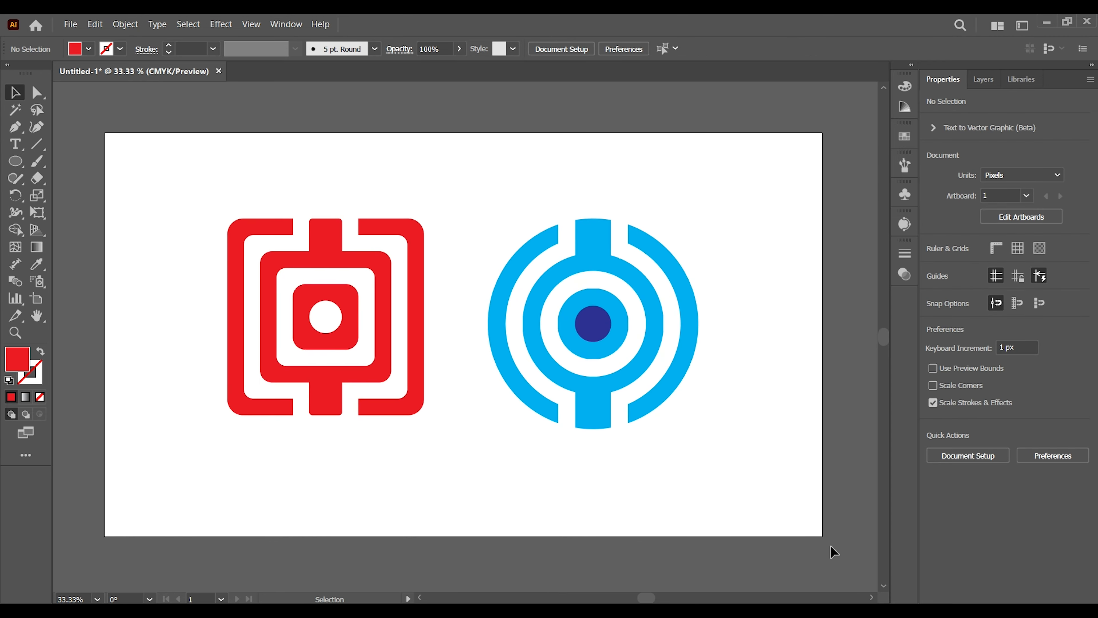